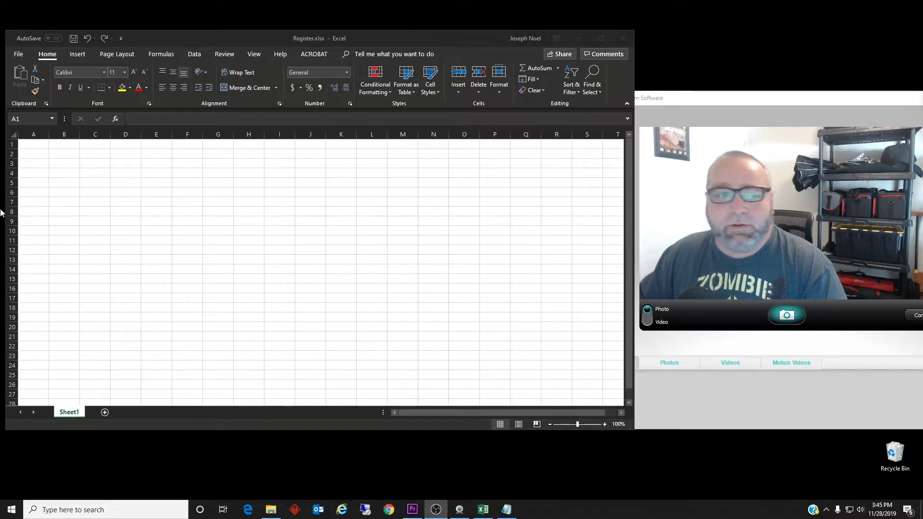
Step: Enter the title Register in A1 and the column headers Date in B2 and Description in C2
{"action": "left_click", "coordinate": [34, 143]}
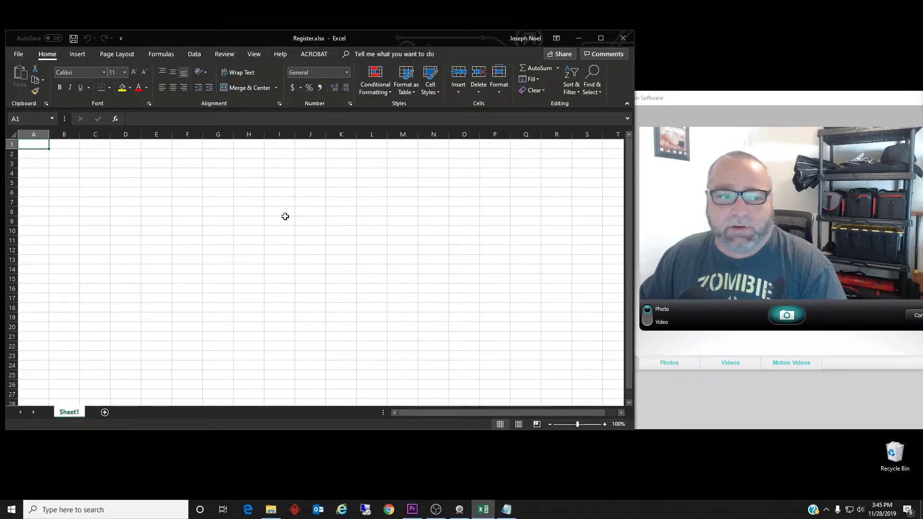
{"action": "type", "text": "Register"}
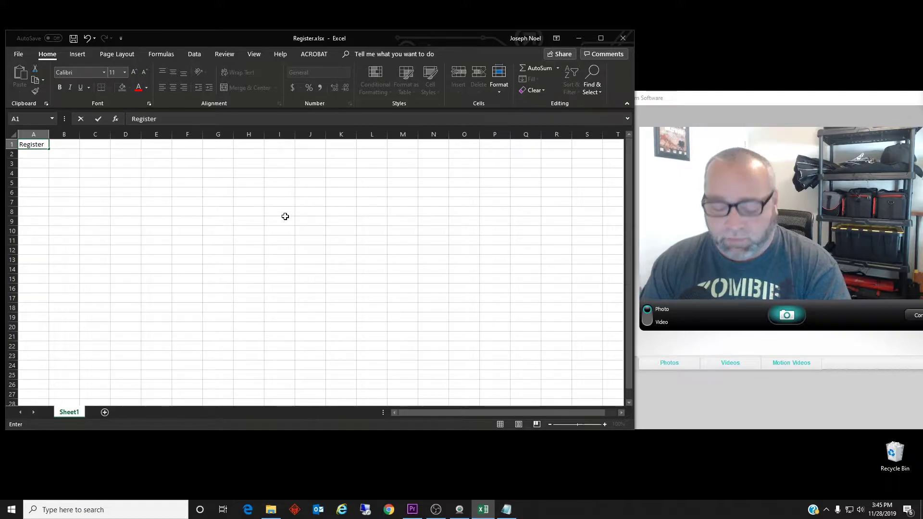
{"action": "key", "text": "Return"}
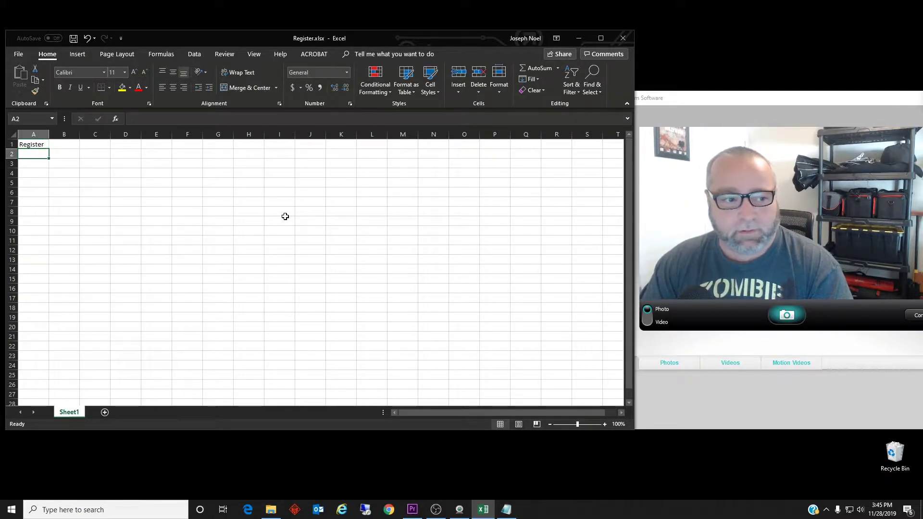
{"action": "key", "text": "Right"}
{"action": "type", "text": "Date"}
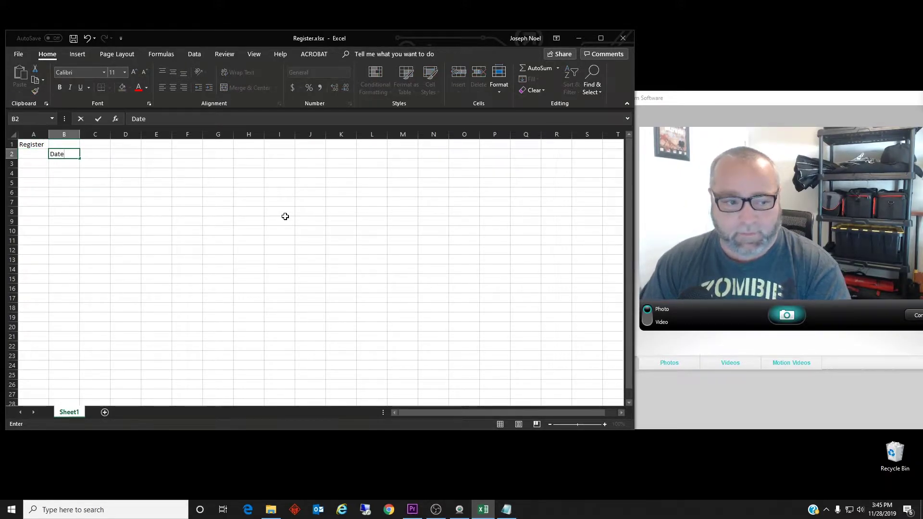
{"action": "key", "text": "Right"}
{"action": "type", "text": "Descriptio"}
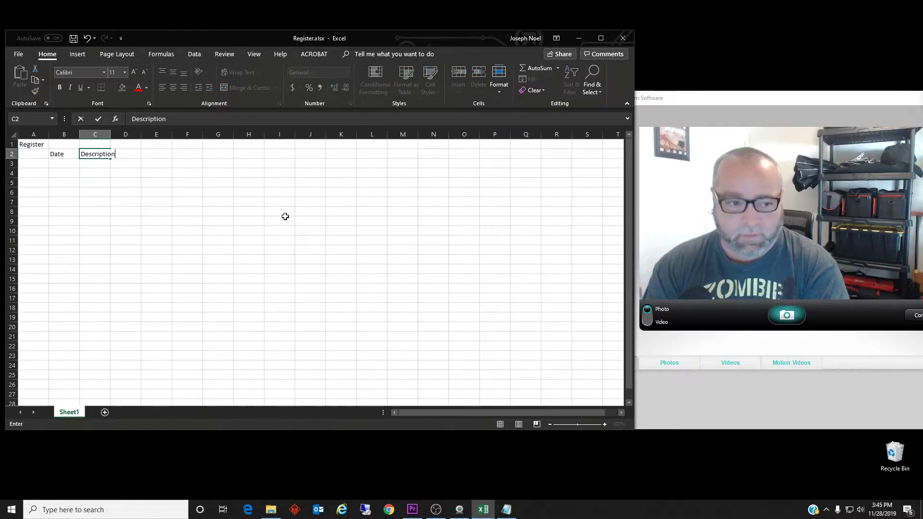
{"action": "type", "text": "n"}
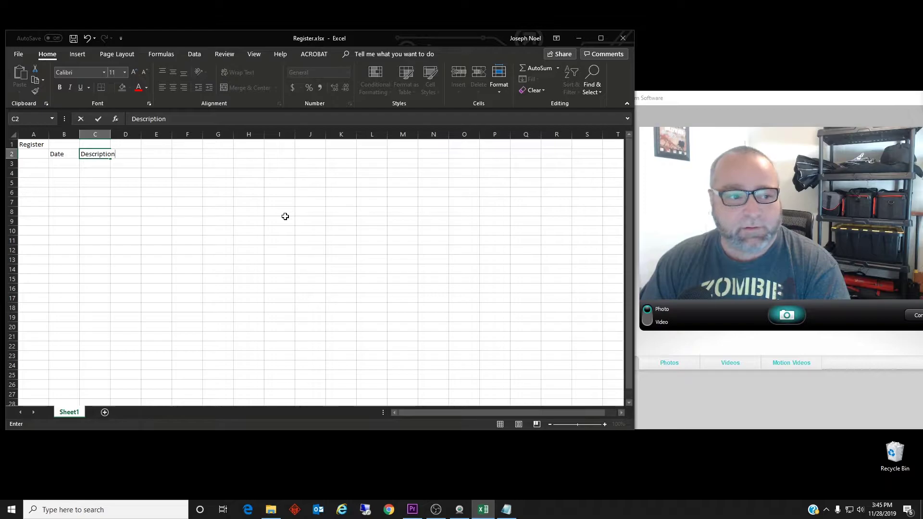
Step: Enter the headers Debit (-), Credit (+) and Balance in D2 through F2, and widen column C to fit its Description header
{"action": "key", "text": "Right"}
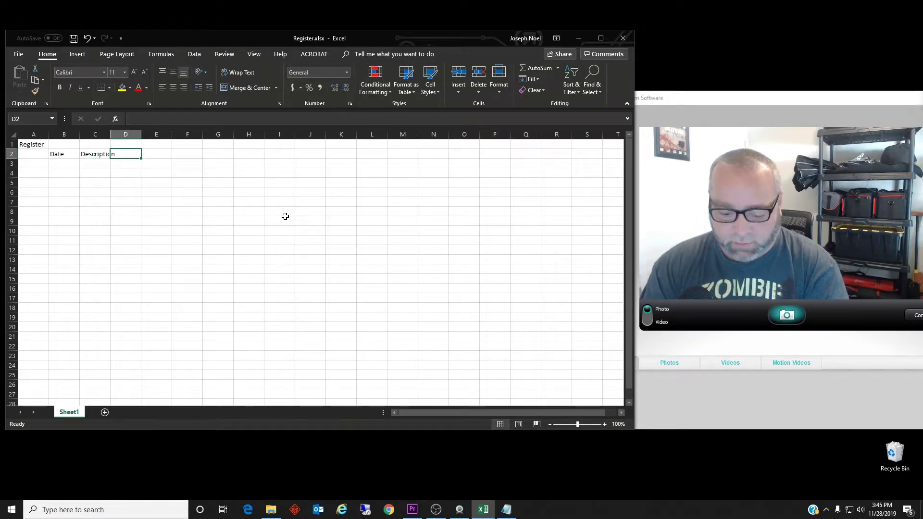
{"action": "type", "text": "Debit"}
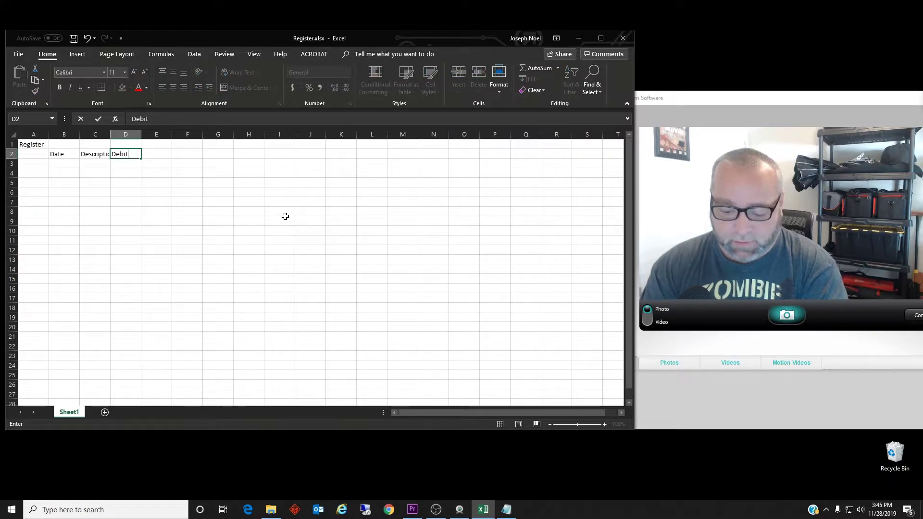
{"action": "type", "text": " ("}
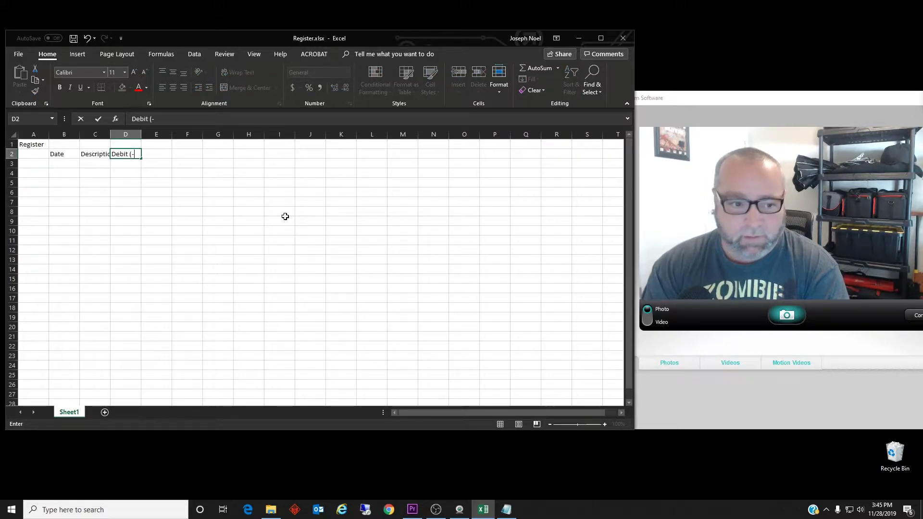
{"action": "type", "text": "-)"}
{"action": "key", "text": "Tab"}
{"action": "type", "text": "Credit "}
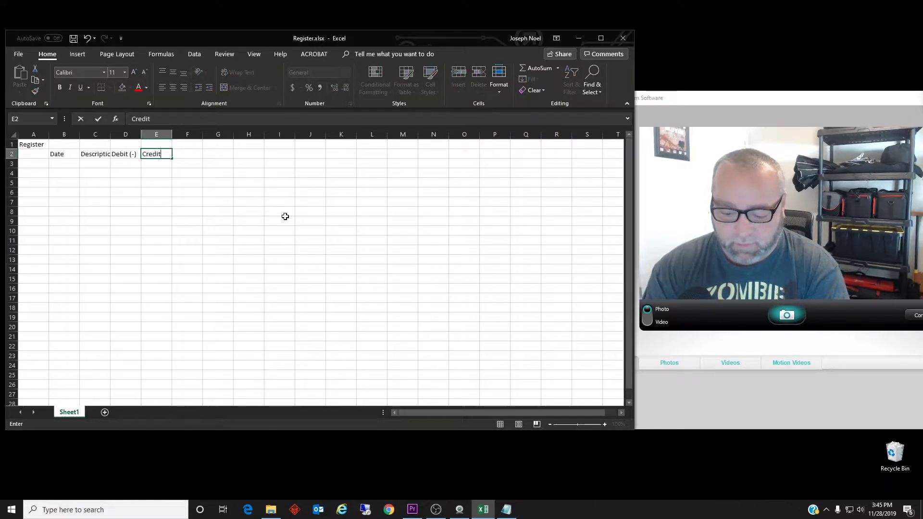
{"action": "type", "text": "(+)"}
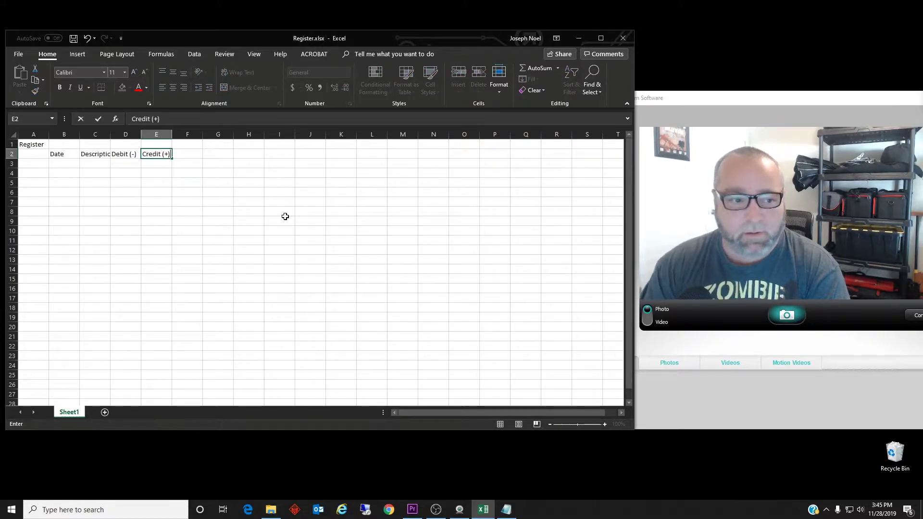
{"action": "key", "text": "Tab"}
{"action": "type", "text": "Balanc"}
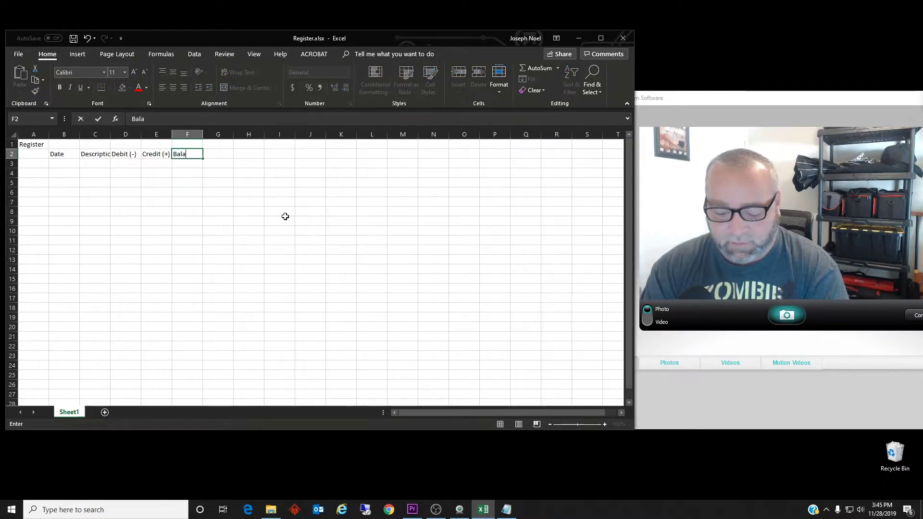
{"action": "key", "text": "Return"}
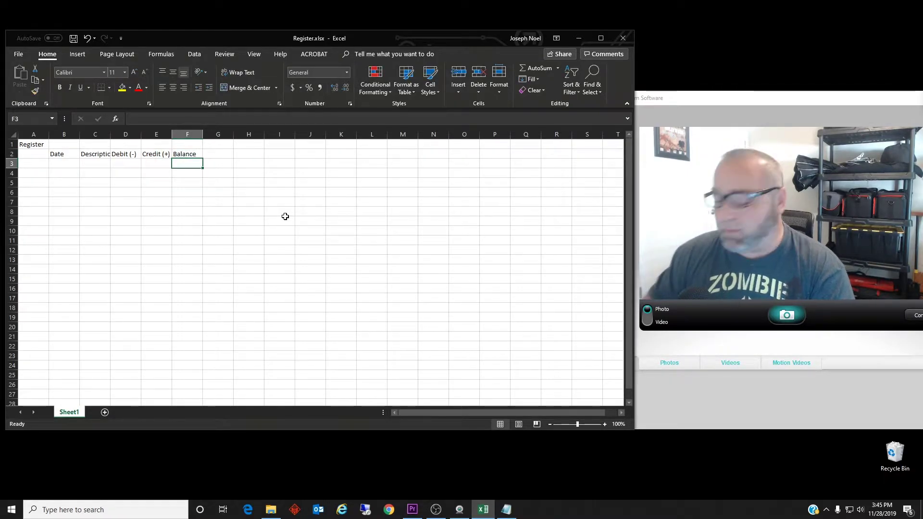
{"action": "left_click_drag", "start_coordinate": [110, 134], "coordinate": [135, 134]}
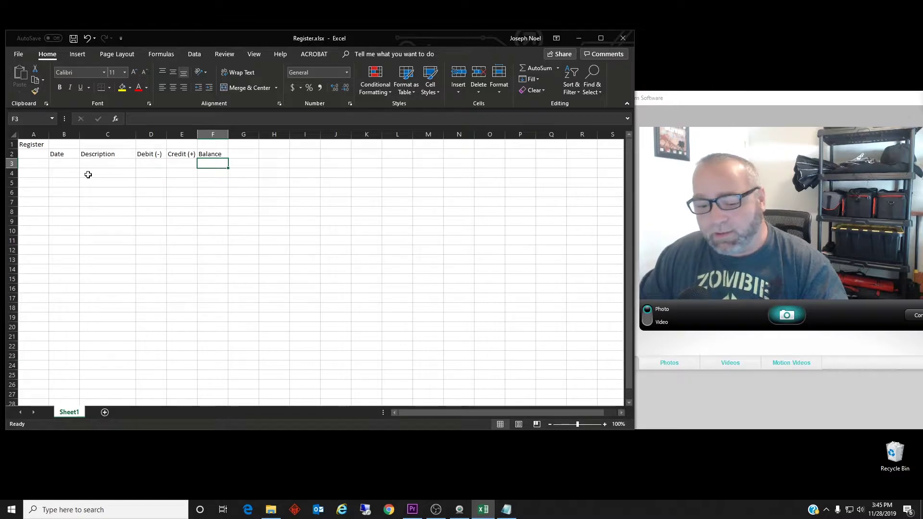
{"action": "left_click", "coordinate": [13, 164]}
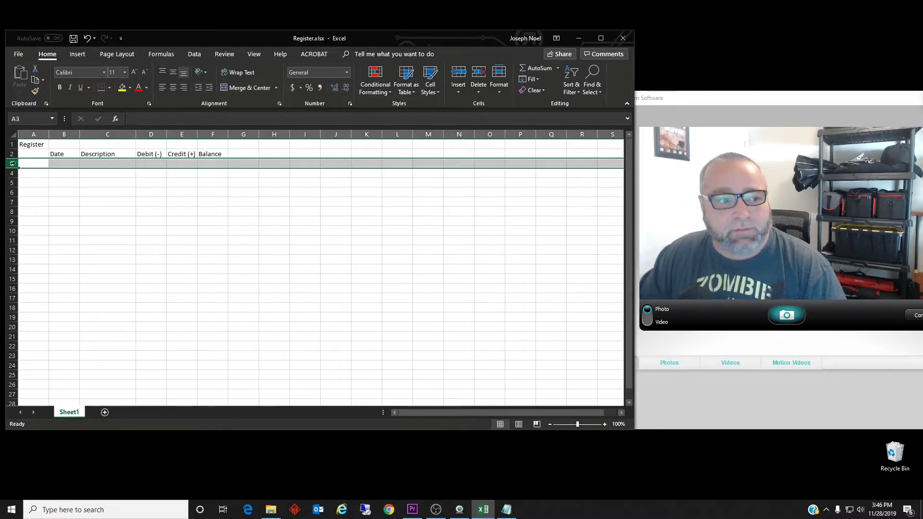
Step: Start an IF formula in F4 with an AND test whose first condition is ISBLANK(D4)
{"action": "left_click", "coordinate": [206, 174]}
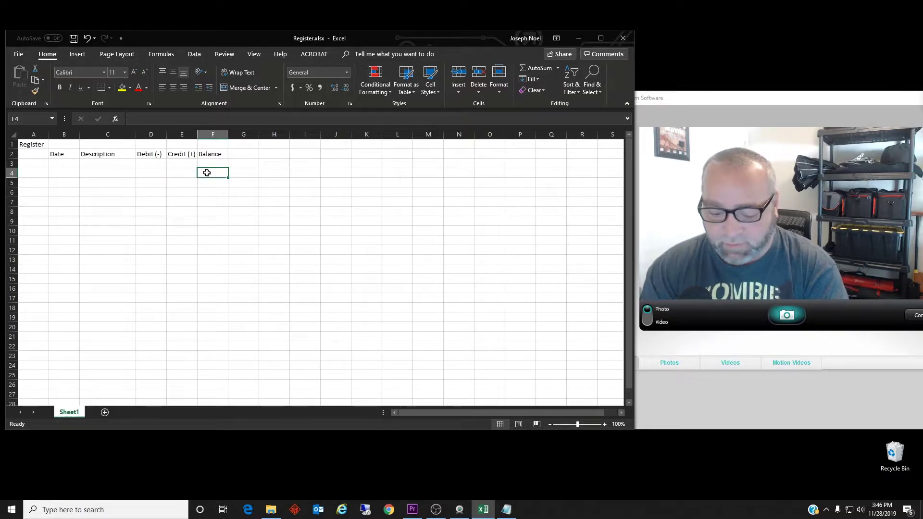
{"action": "type", "text": "="}
{"action": "key", "text": "BackSpace"}
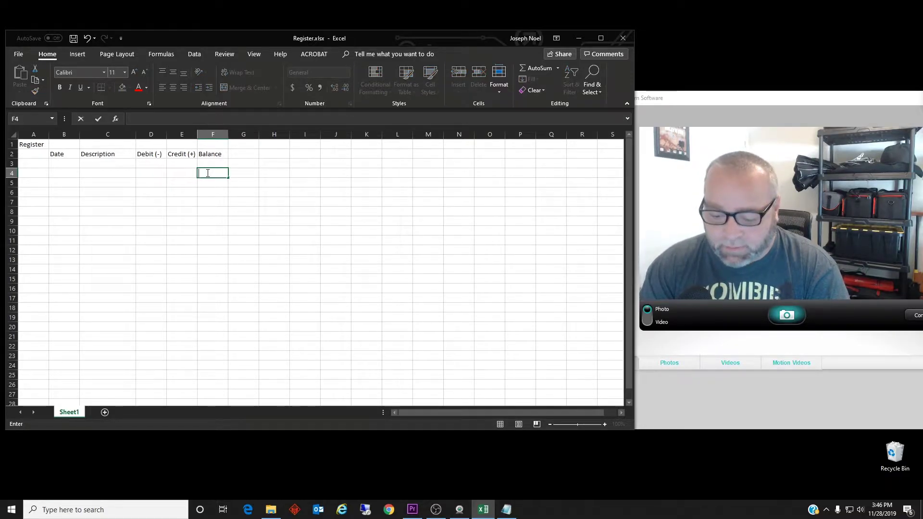
{"action": "type", "text": "=I"}
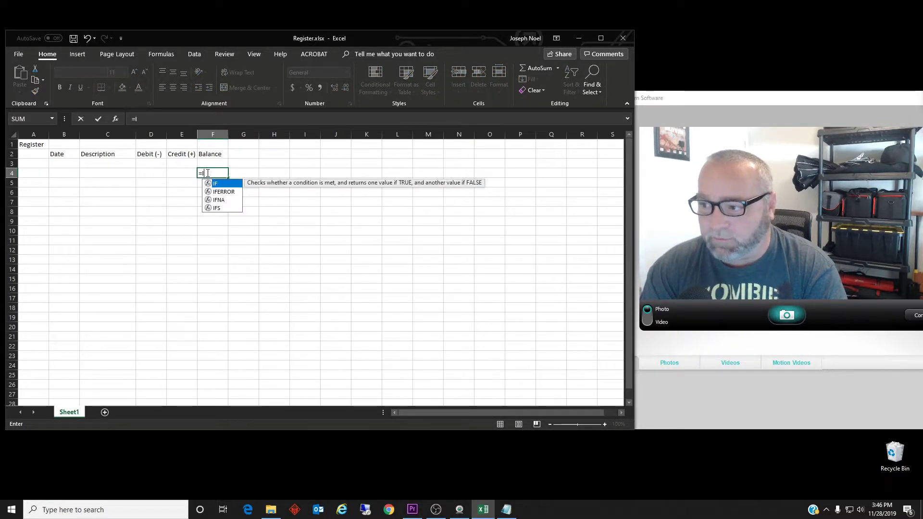
{"action": "type", "text": "F("}
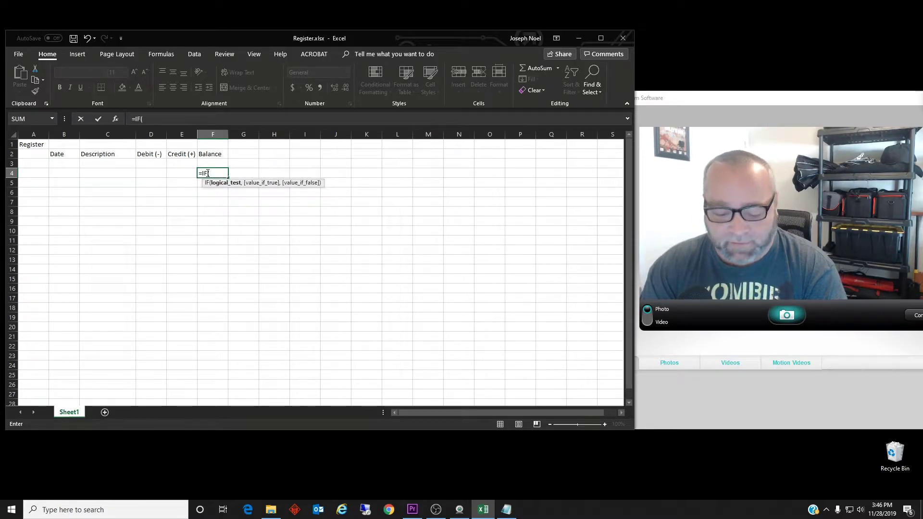
{"action": "type", "text": "And"}
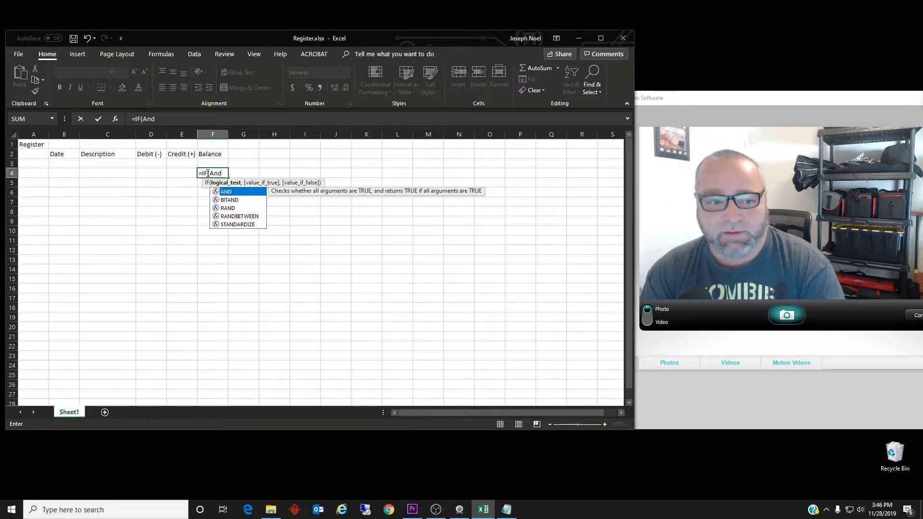
{"action": "type", "text": "("}
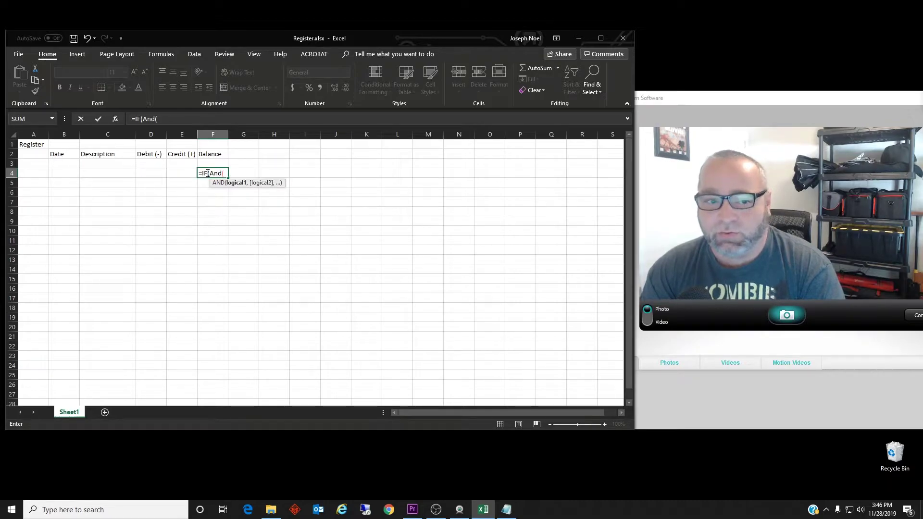
{"action": "type", "text": "I"}
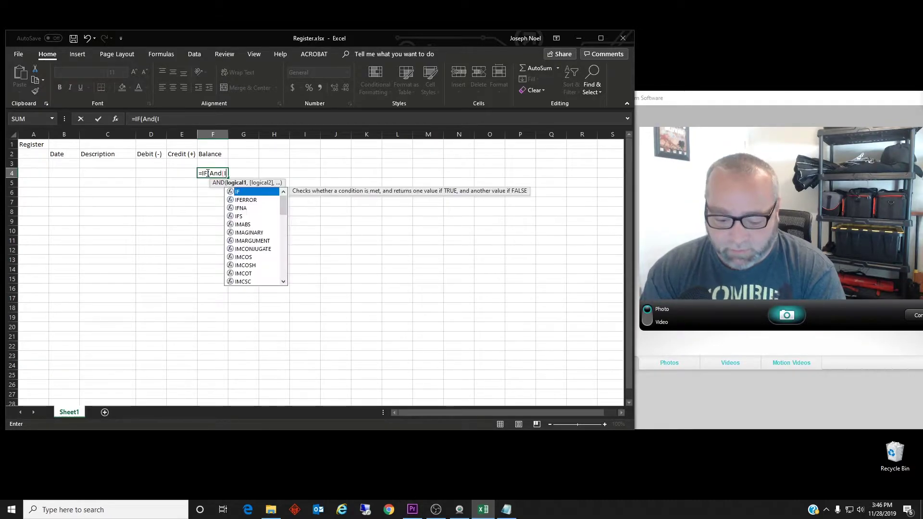
{"action": "type", "text": "SBLANK("}
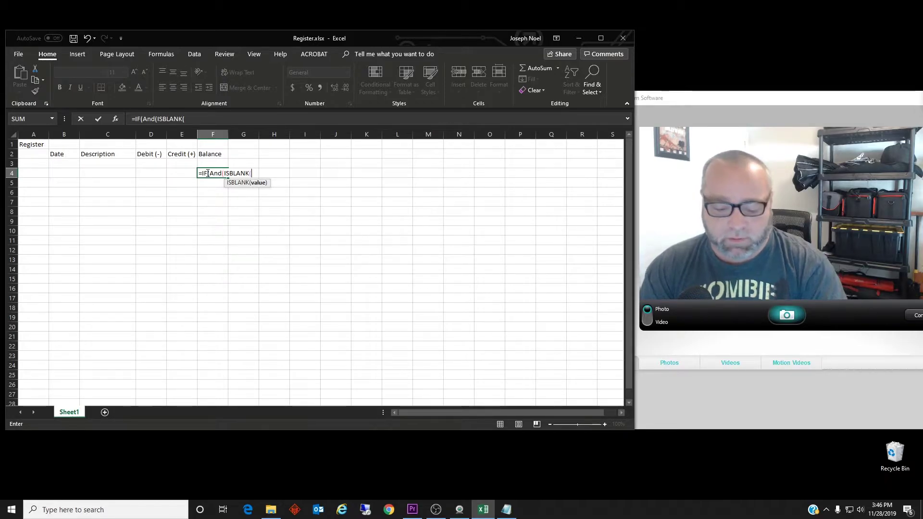
{"action": "type", "text": "D$"}
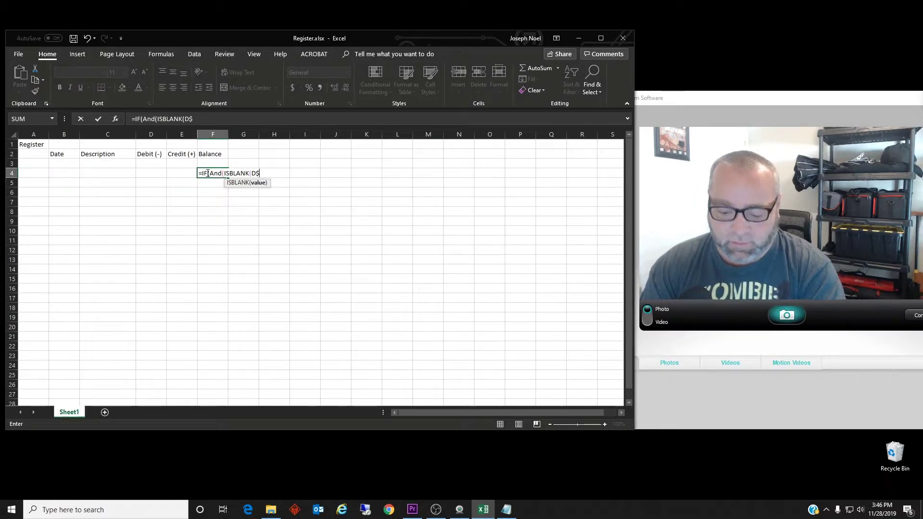
{"action": "type", "text": "),"}
{"action": "key", "text": "BackSpace"}
{"action": "key", "text": "BackSpace"}
{"action": "key", "text": "BackSpace"}
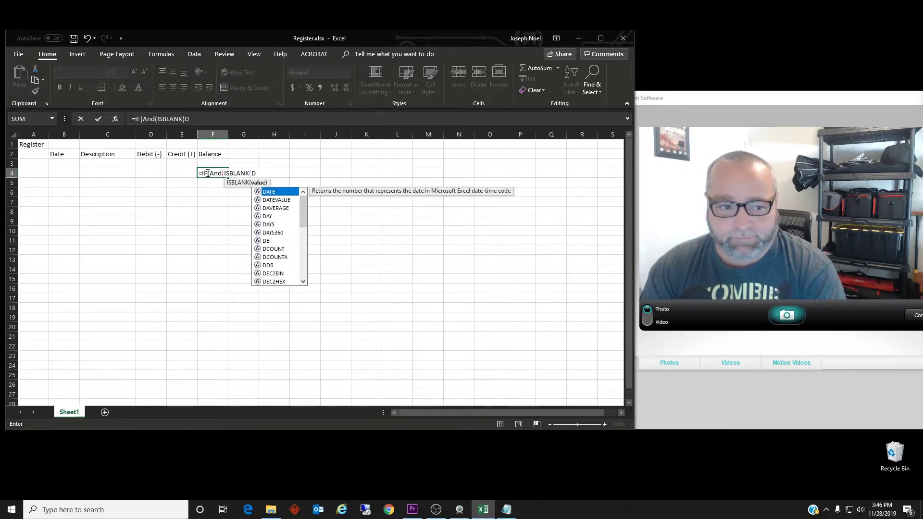
{"action": "type", "text": "4),"}
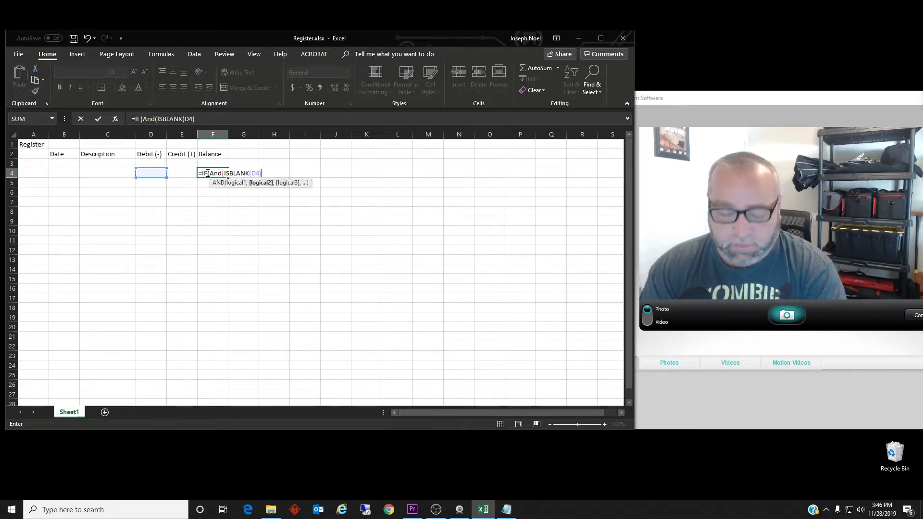
Step: Add ISBLANK(E4) as the second condition of the AND test in F4's formula, followed by a comma
{"action": "type", "text": "IS"}
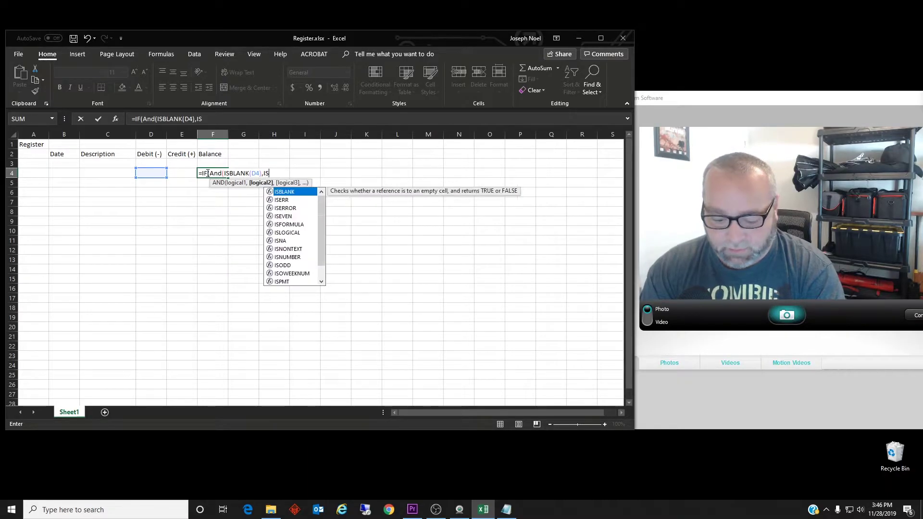
{"action": "type", "text": "BLANK"}
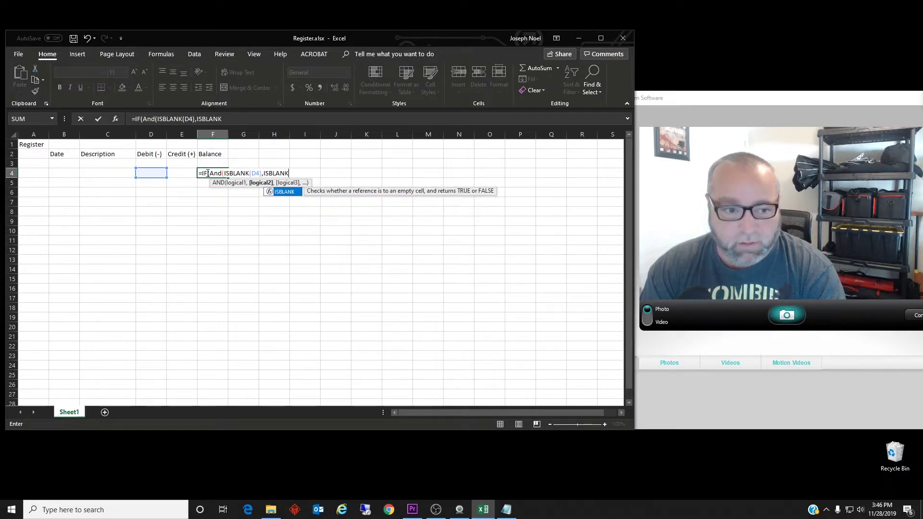
{"action": "type", "text": "("}
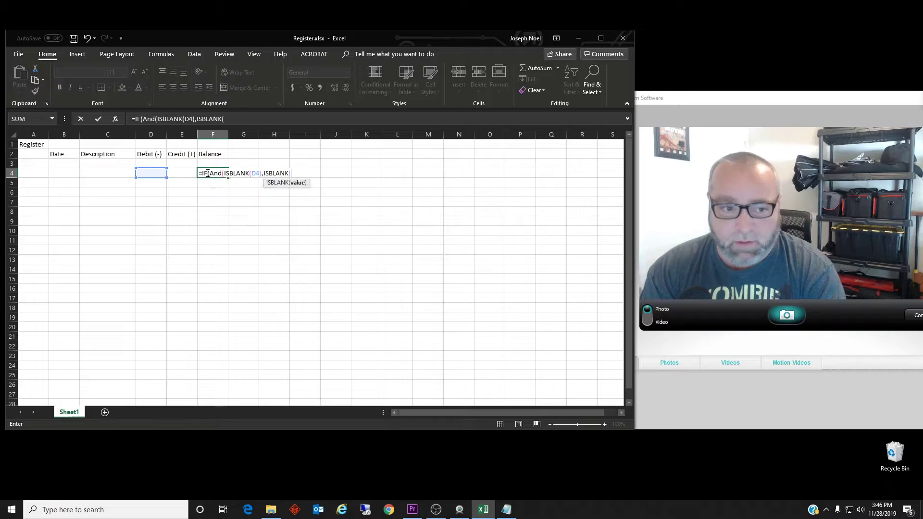
{"action": "type", "text": "E4"}
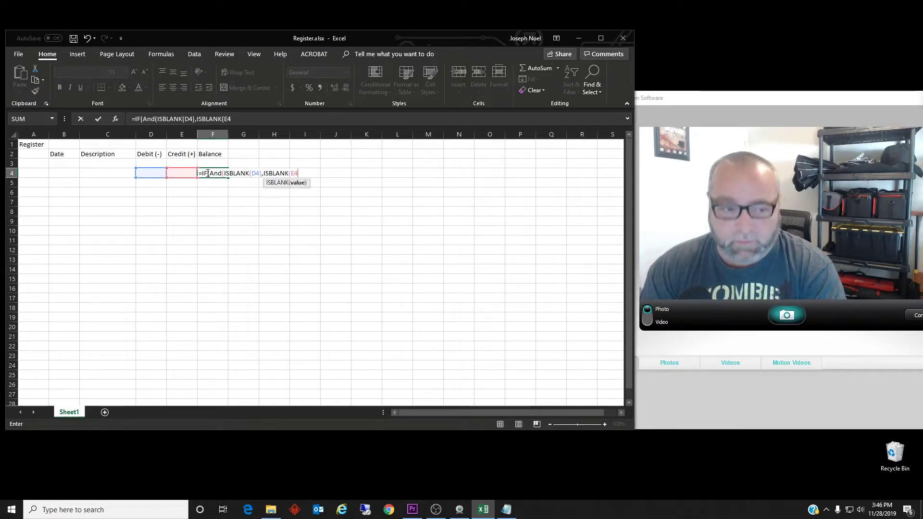
{"action": "type", "text": "),"}
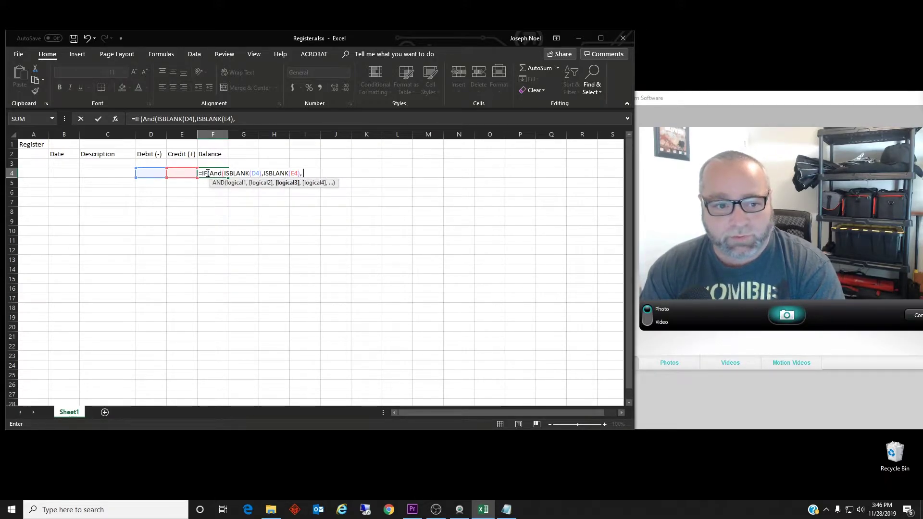
Step: Complete F4's formula with "" as the blank result and F3-D4+E4 as the balance calculation, and try to enter it
{"action": "type", "text": "\"\""}
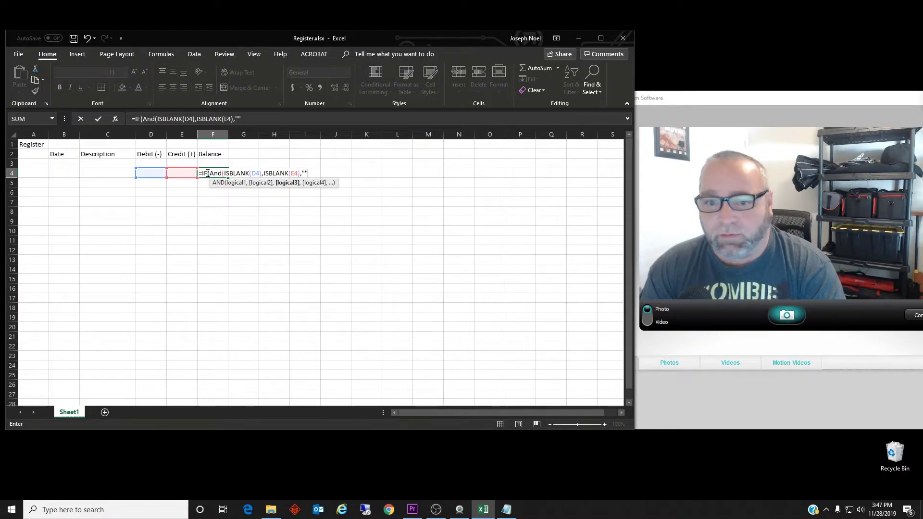
{"action": "type", "text": ","}
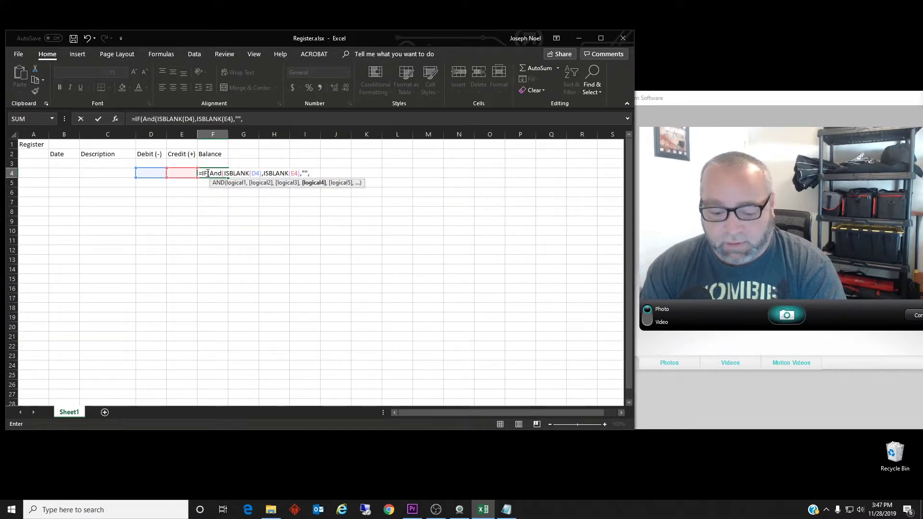
{"action": "type", "text": "F3"}
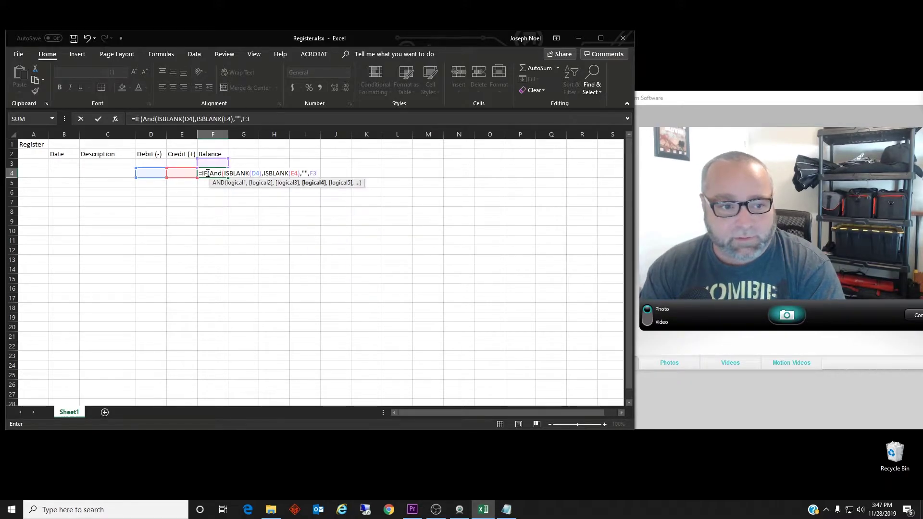
{"action": "type", "text": "-"}
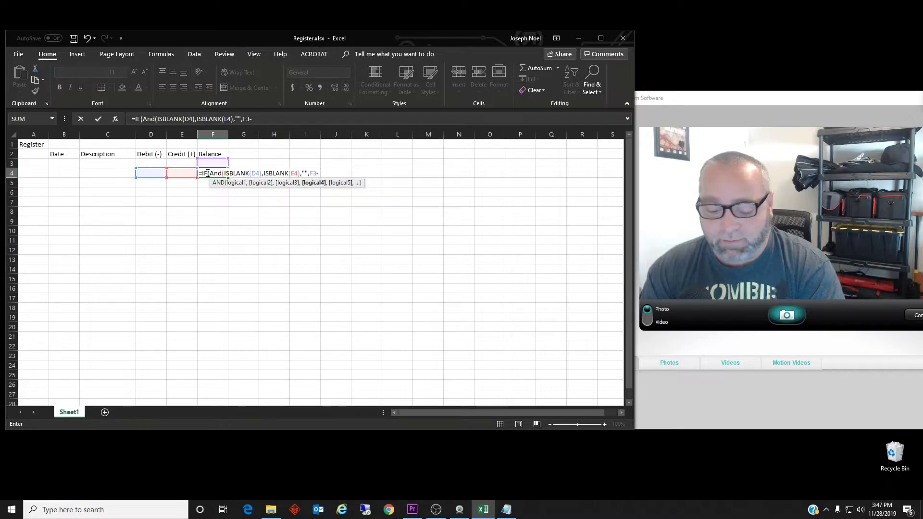
{"action": "type", "text": "D4+"}
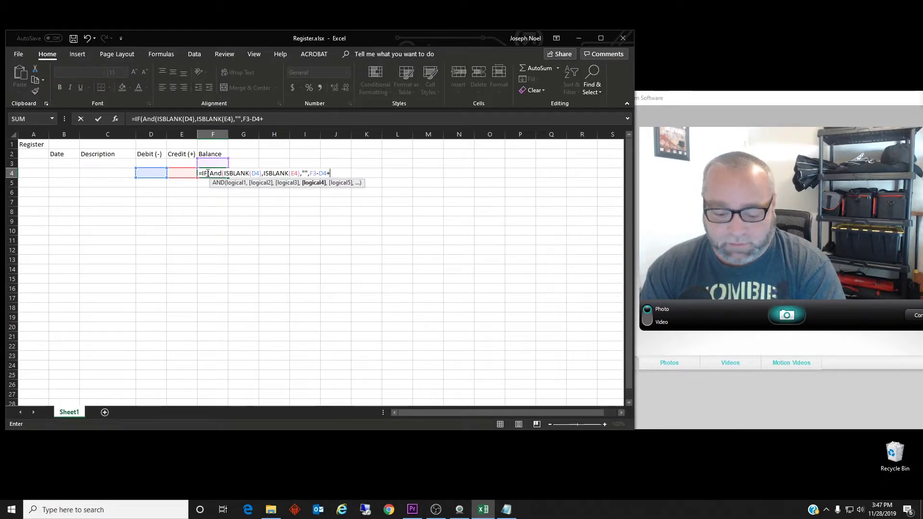
{"action": "type", "text": "E4"}
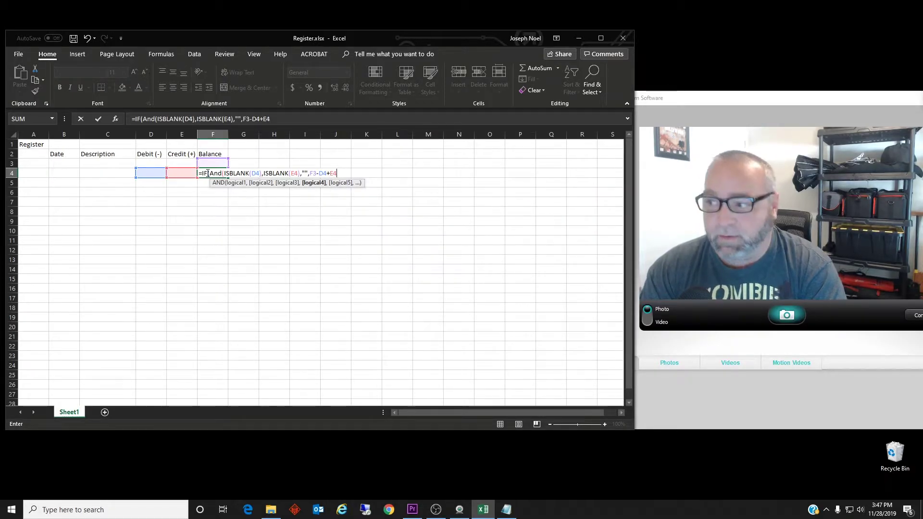
{"action": "type", "text": ")"}
{"action": "key", "text": "Return"}
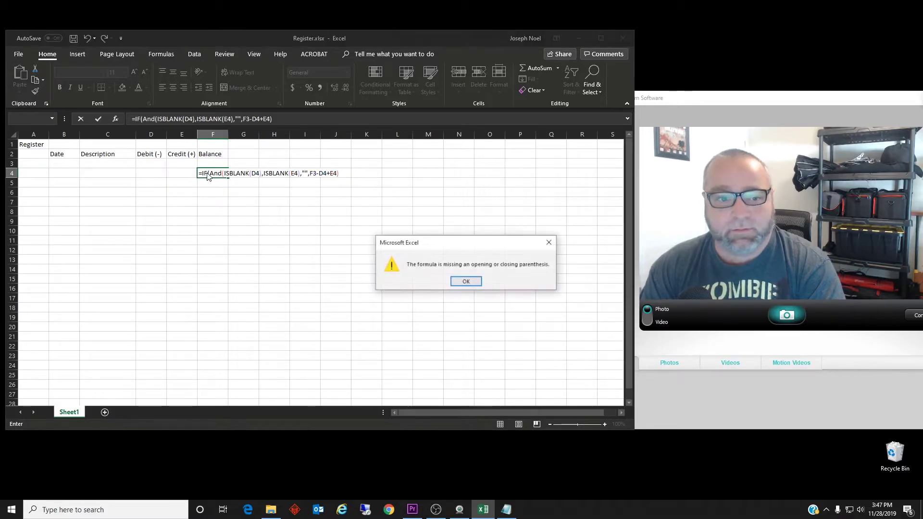
Step: Add the missing closing parenthesis of the AND test after ISBLANK(E4), enter F4's formula, and review it
{"action": "left_click", "coordinate": [464, 282]}
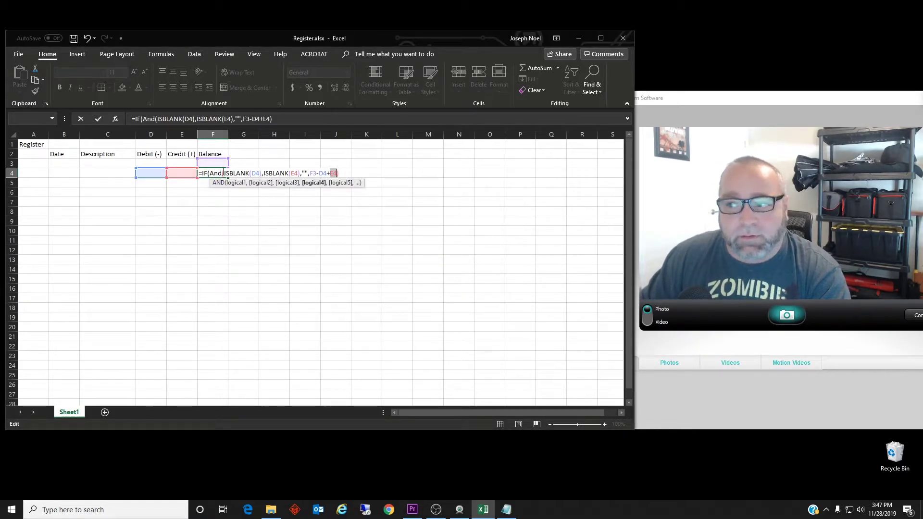
{"action": "left_click", "coordinate": [299, 174]}
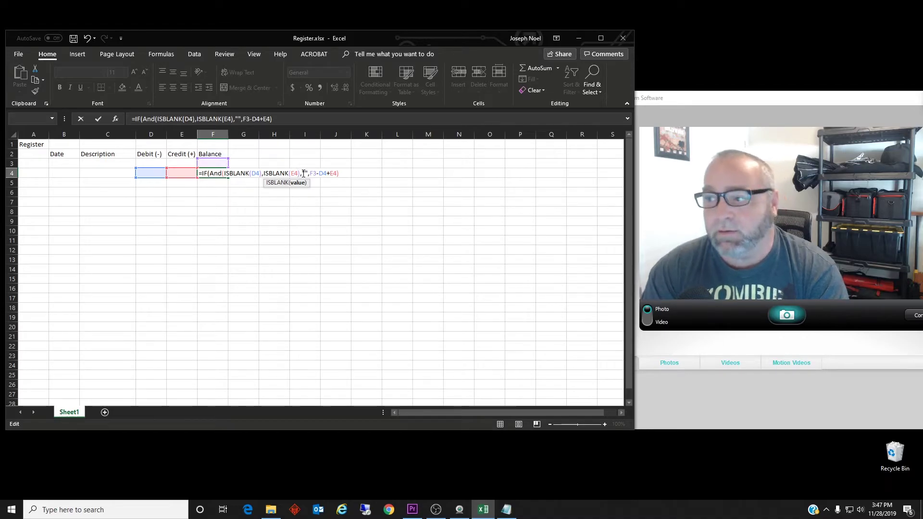
{"action": "type", "text": ")"}
{"action": "key", "text": "Return"}
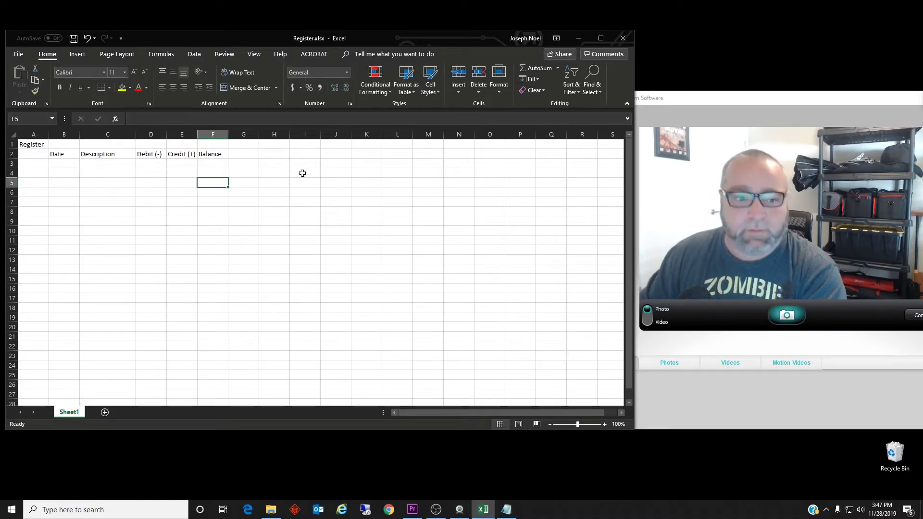
{"action": "left_click", "coordinate": [218, 165]}
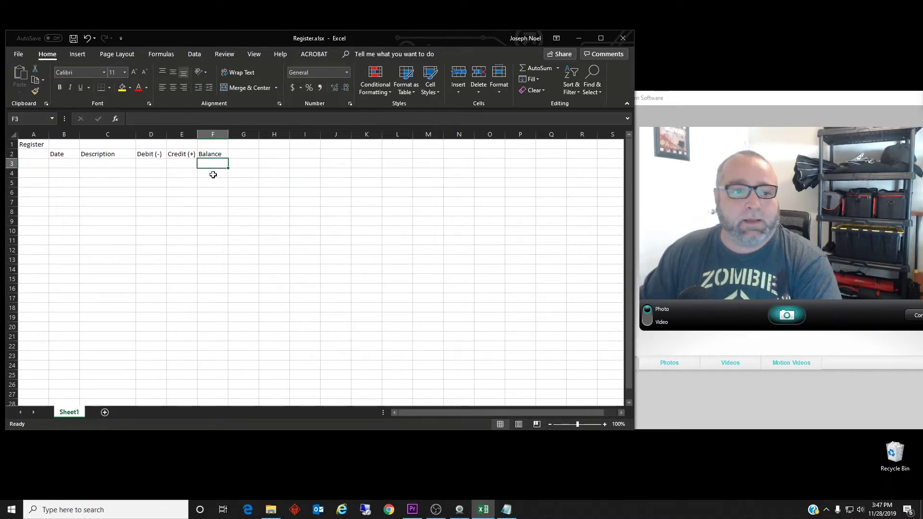
{"action": "left_click", "coordinate": [213, 175]}
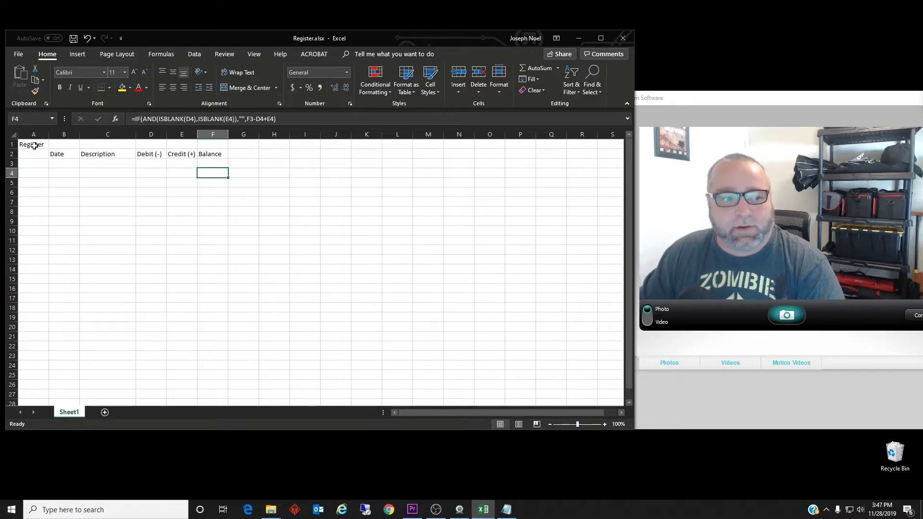
Step: Merge cells A1 through F1 containing the Register title
{"action": "left_click_drag", "start_coordinate": [34, 146], "coordinate": [211, 144]}
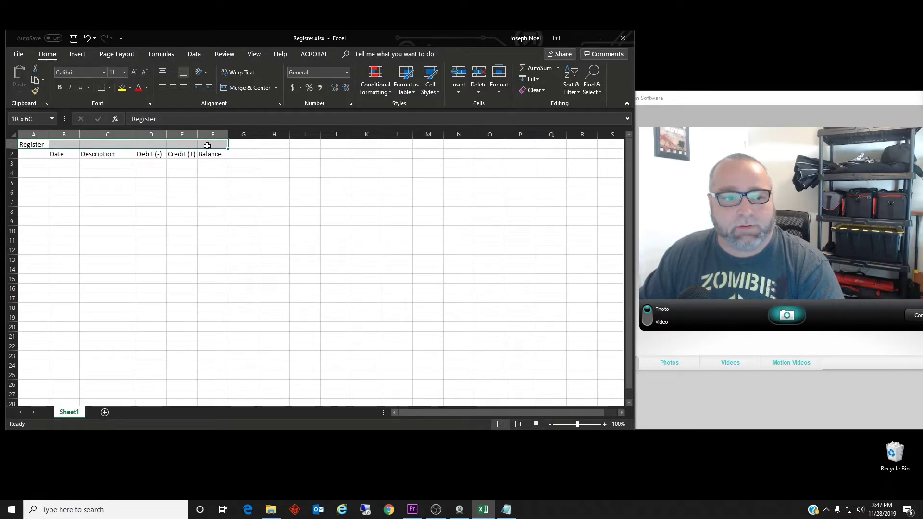
{"action": "right_click", "coordinate": [26, 143]}
{"action": "left_click", "coordinate": [93, 316]}
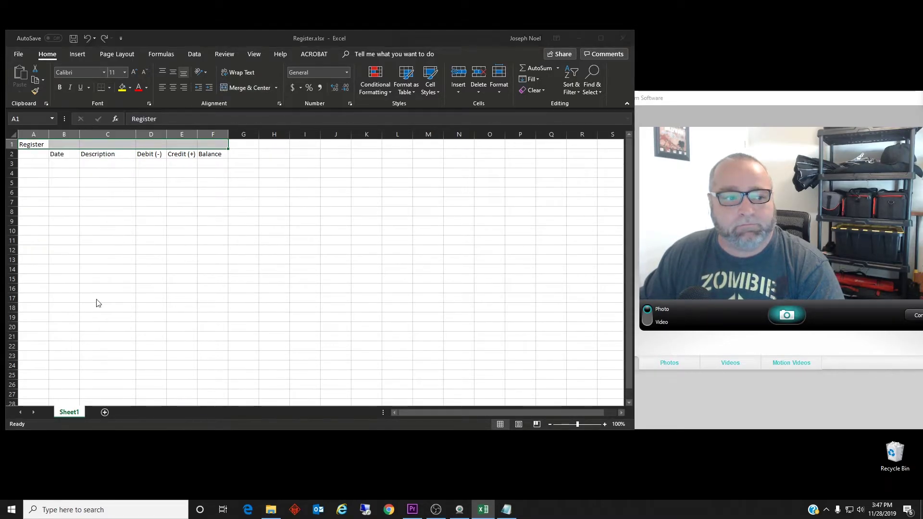
{"action": "left_click", "coordinate": [51, 220]}
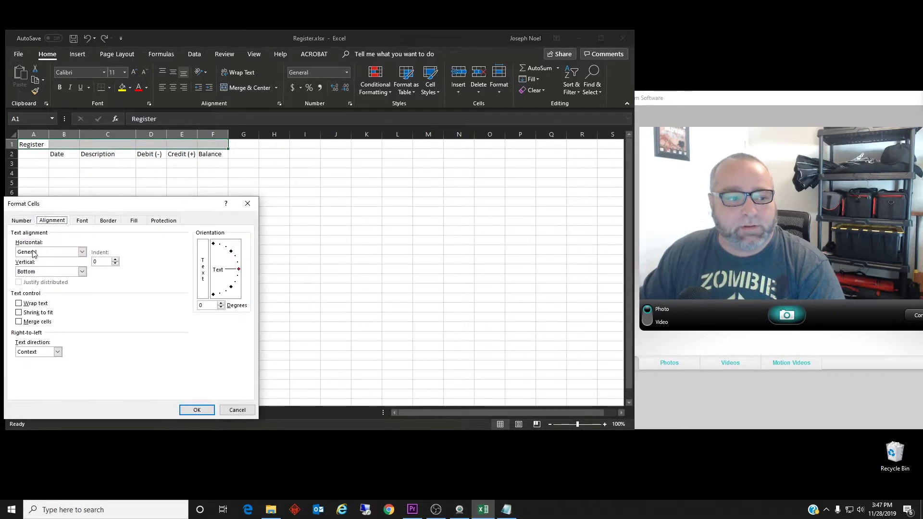
{"action": "left_click", "coordinate": [19, 322]}
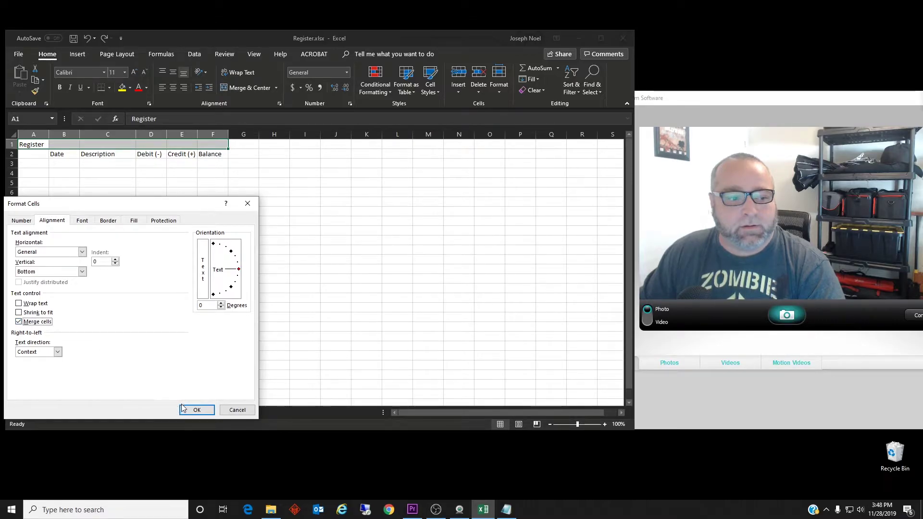
{"action": "left_click", "coordinate": [195, 410]}
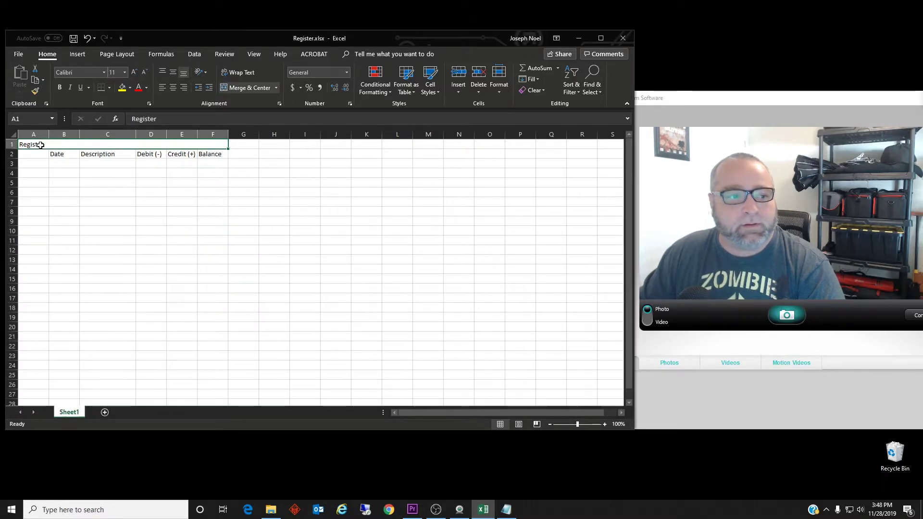
Step: Make row 1 taller and format the Register title in dark blue, bold, 24-point text
{"action": "left_click_drag", "start_coordinate": [13, 149], "coordinate": [13, 155]}
{"action": "left_click", "coordinate": [147, 87]}
{"action": "left_click", "coordinate": [201, 173]}
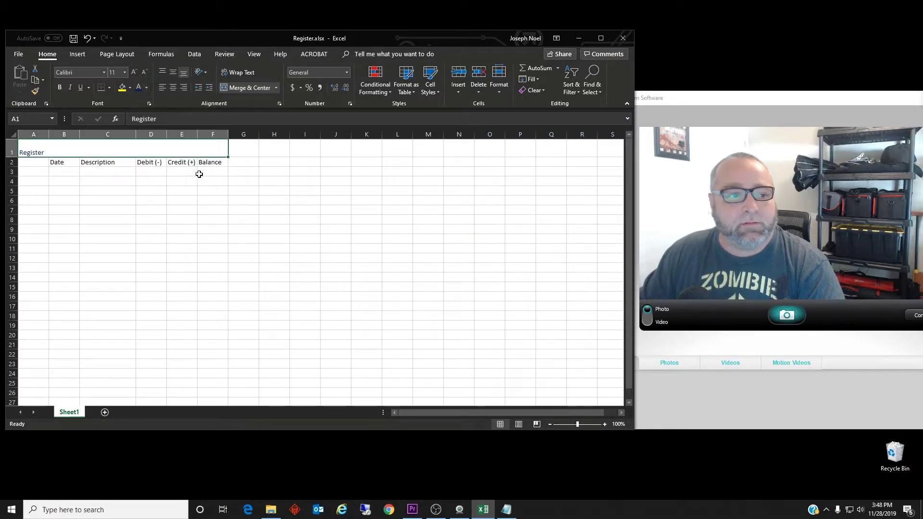
{"action": "left_click", "coordinate": [59, 87]}
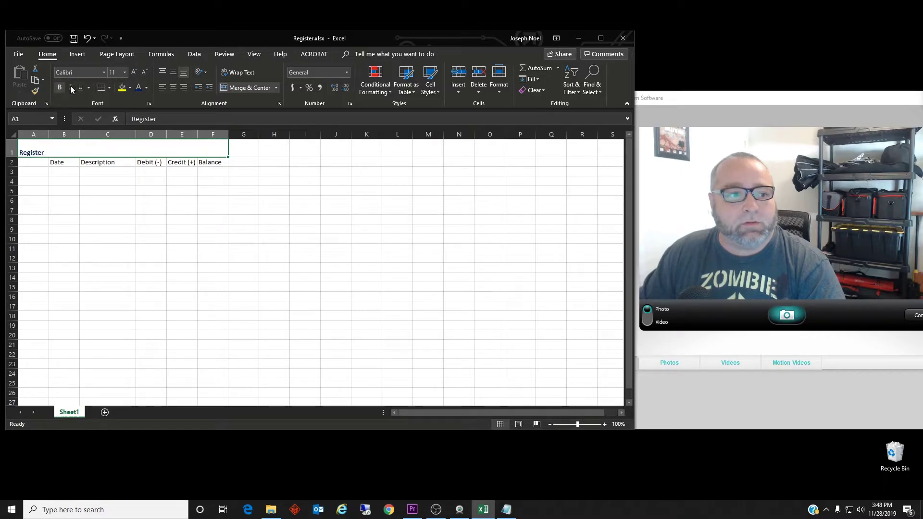
{"action": "left_click", "coordinate": [124, 72]}
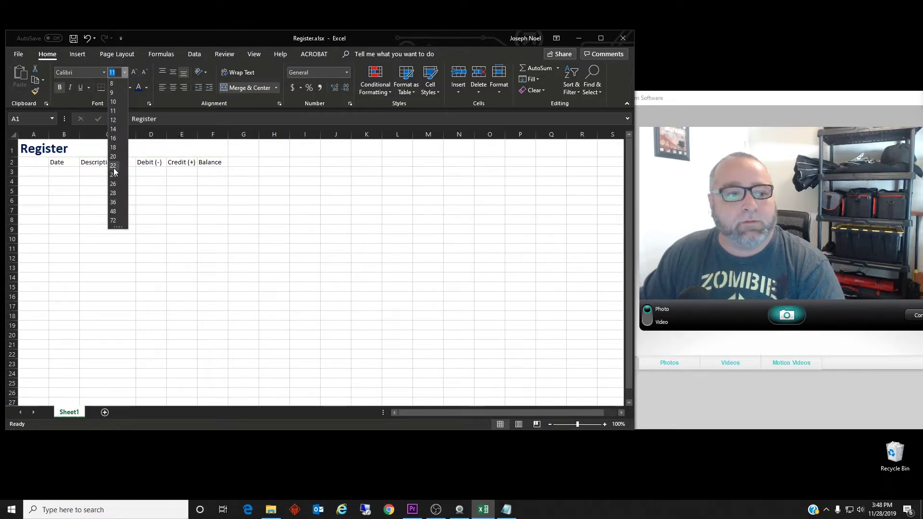
{"action": "left_click", "coordinate": [115, 176]}
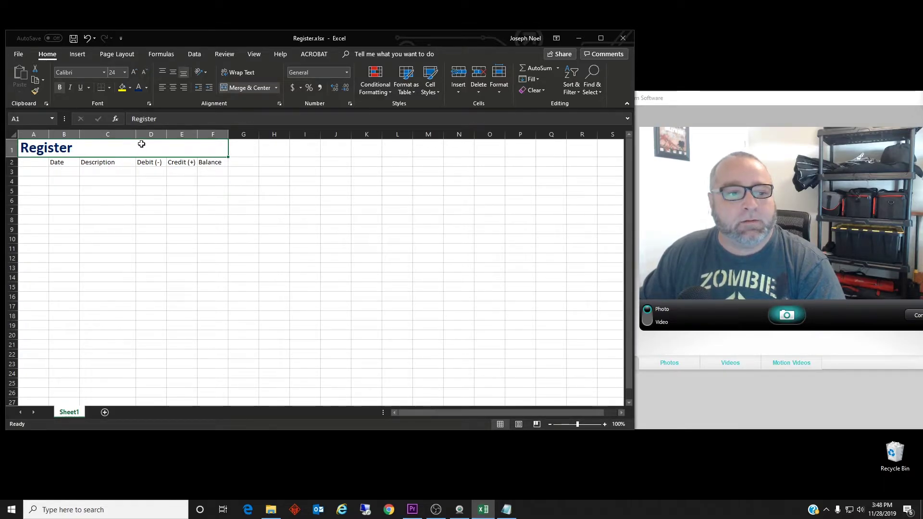
Step: Widen columns D and E slightly and apply the Accounting number format to columns D through F
{"action": "left_click_drag", "start_coordinate": [167, 134], "coordinate": [209, 135]}
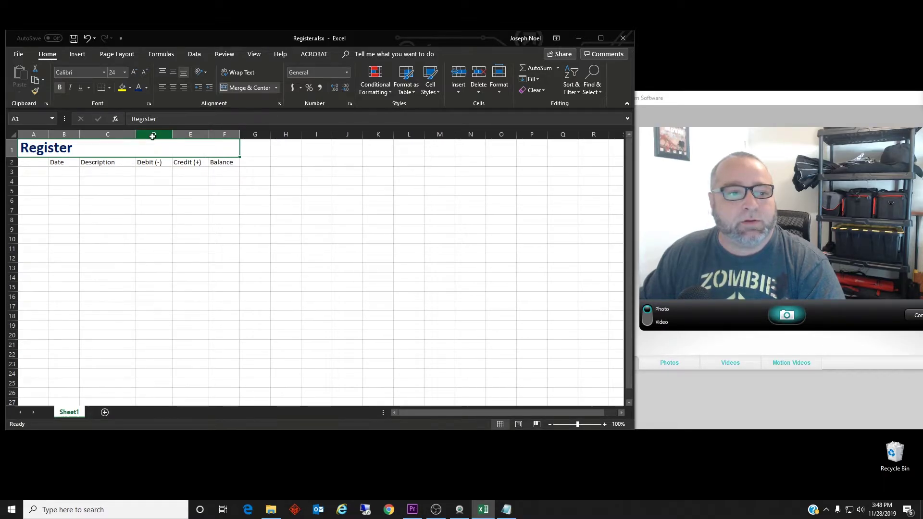
{"action": "left_click_drag", "start_coordinate": [153, 135], "coordinate": [224, 134]}
{"action": "left_click", "coordinate": [291, 88]}
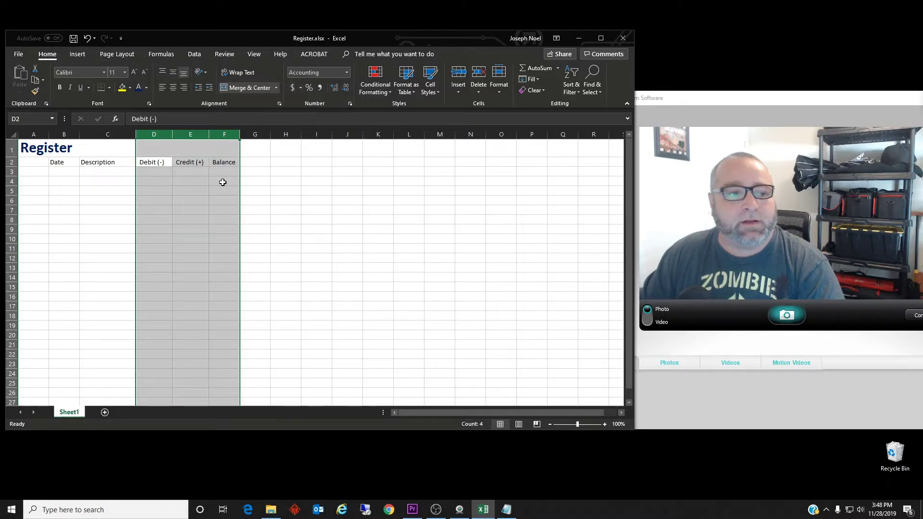
Step: Format column B as dates of the 3/14/12 type
{"action": "left_click", "coordinate": [57, 134]}
{"action": "right_click", "coordinate": [64, 136]}
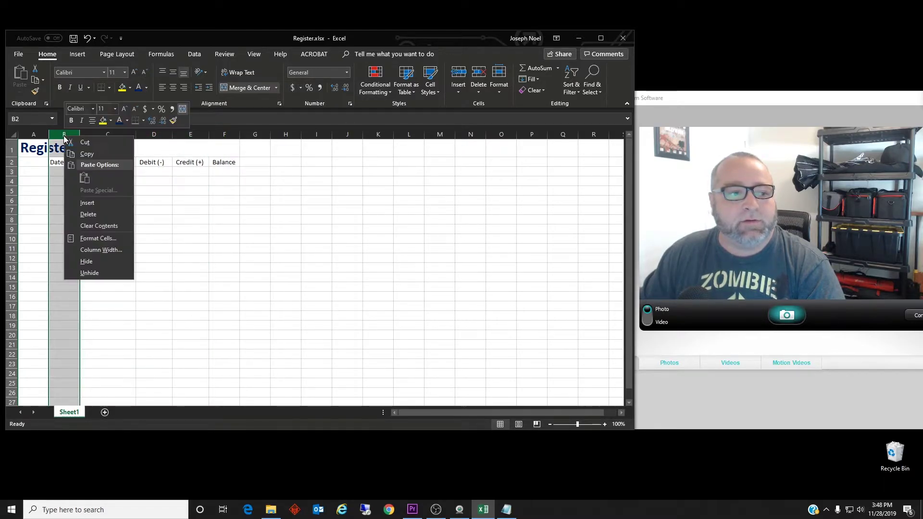
{"action": "left_click", "coordinate": [78, 240]}
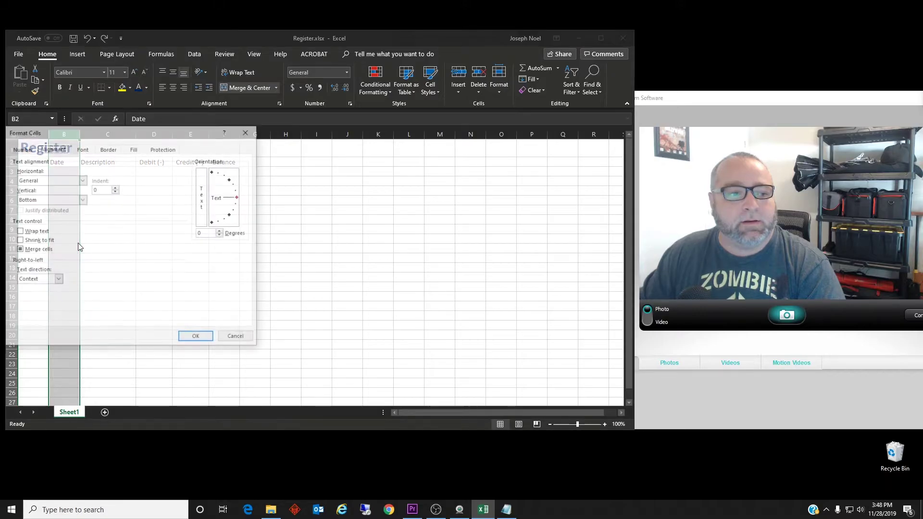
{"action": "left_click", "coordinate": [27, 149]}
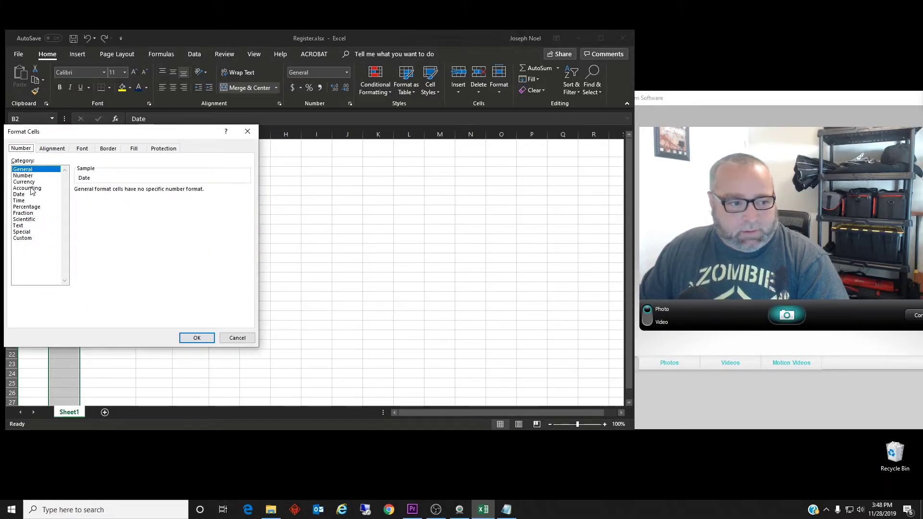
{"action": "left_click", "coordinate": [22, 195]}
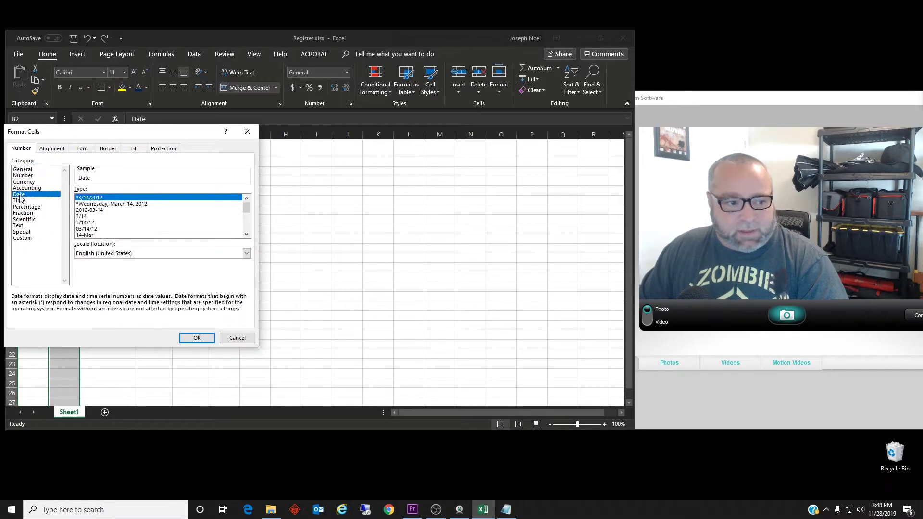
{"action": "left_click", "coordinate": [85, 222]}
{"action": "left_click", "coordinate": [197, 338]}
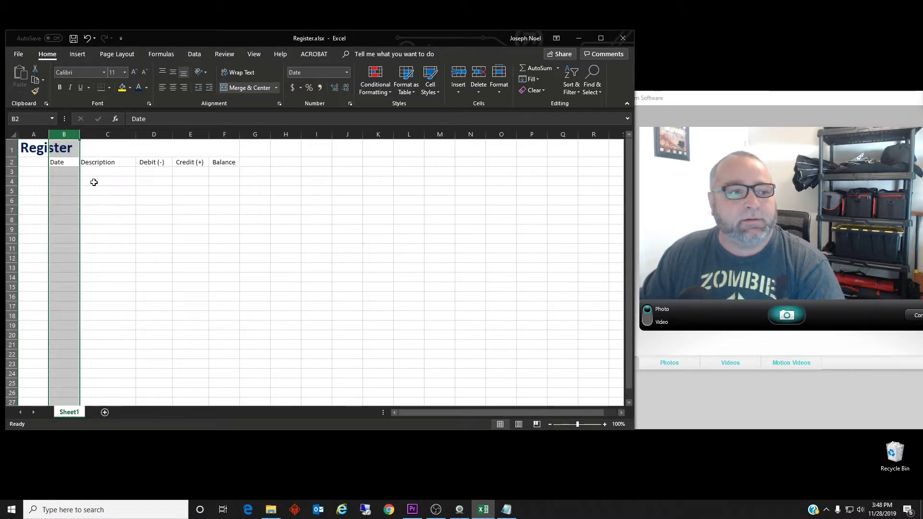
Step: Fill A3 through F3 with dark gray and shrink row 3 to a thin divider line under the headers
{"action": "left_click", "coordinate": [12, 171]}
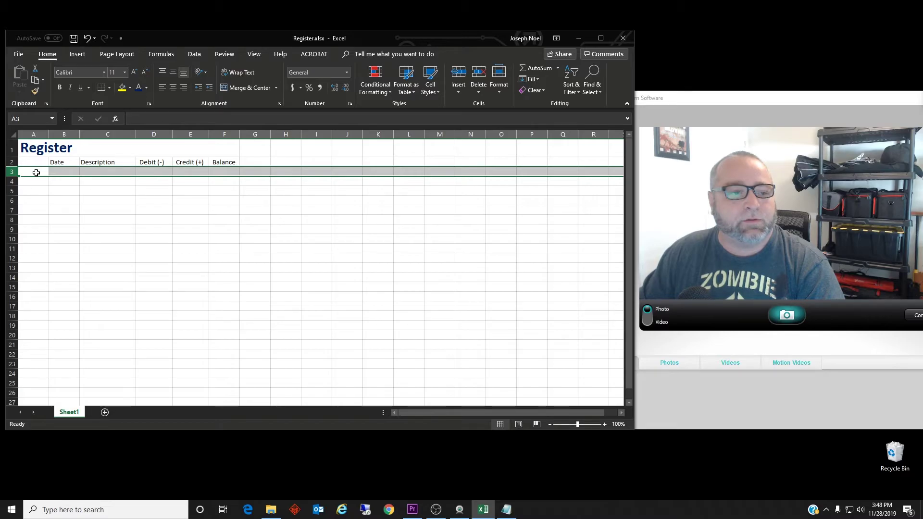
{"action": "left_click_drag", "start_coordinate": [36, 172], "coordinate": [216, 173]}
{"action": "left_click", "coordinate": [130, 88]}
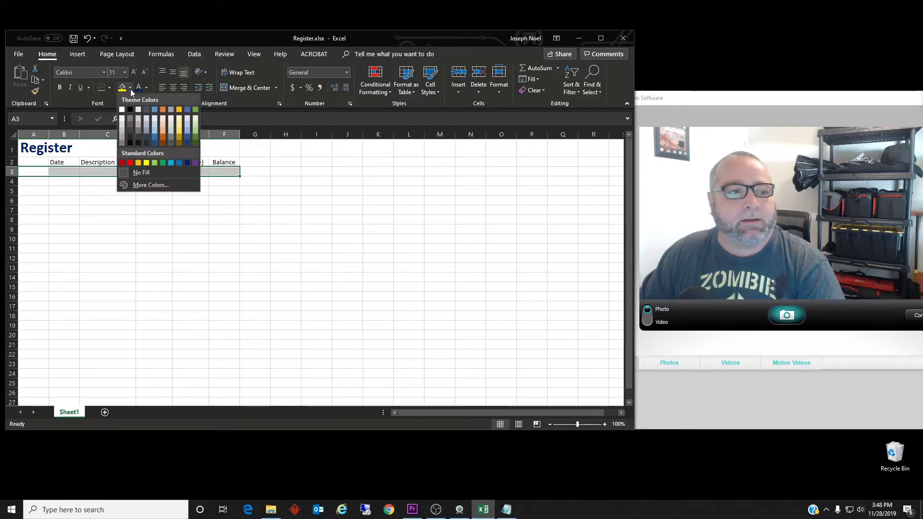
{"action": "left_click", "coordinate": [135, 127]}
{"action": "left_click_drag", "start_coordinate": [9, 176], "coordinate": [10, 169]}
{"action": "left_click", "coordinate": [105, 194]}
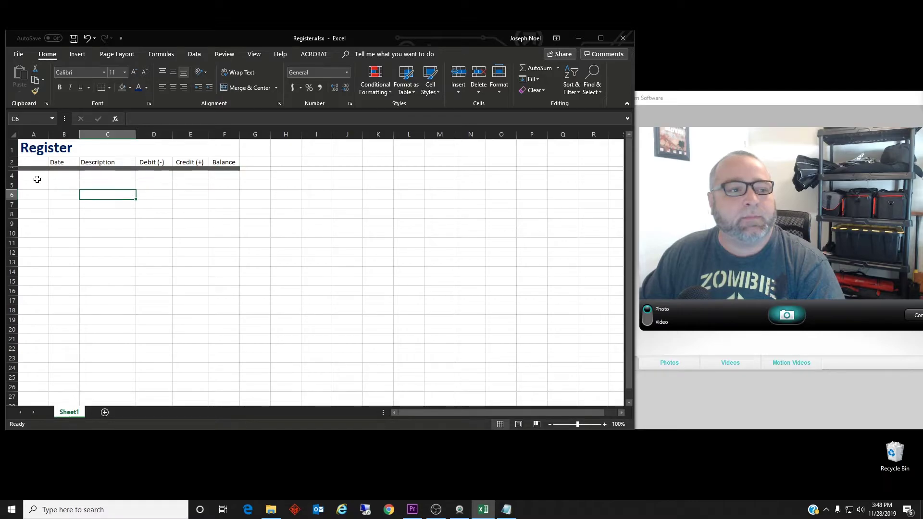
Step: Freeze the panes above row 4 so that the title, headers and divider stay in place when scrolling
{"action": "scroll", "coordinate": [68, 210], "scroll_direction": "down", "scroll_amount": 3}
{"action": "scroll", "coordinate": [68, 210], "scroll_direction": "up", "scroll_amount": 3}
{"action": "scroll", "coordinate": [69, 215], "scroll_direction": "down", "scroll_amount": 3}
{"action": "scroll", "coordinate": [69, 215], "scroll_direction": "up", "scroll_amount": 3}
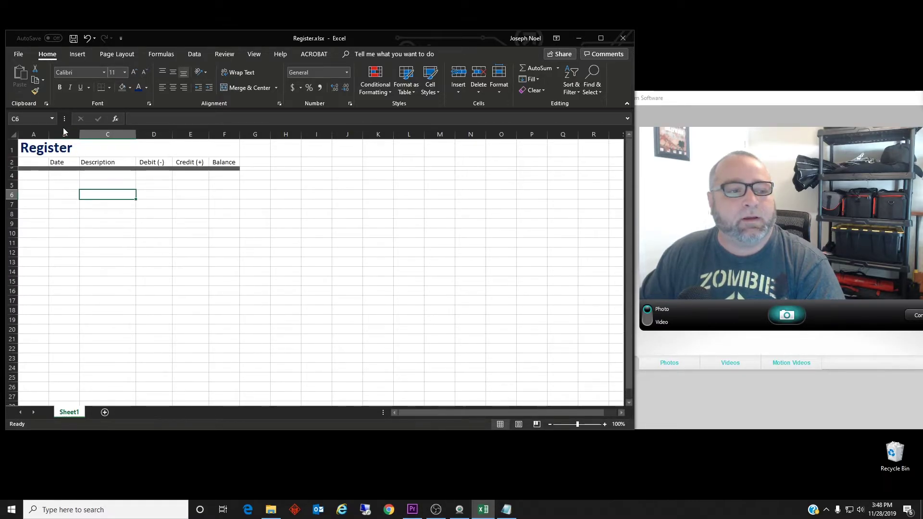
{"action": "left_click", "coordinate": [12, 175]}
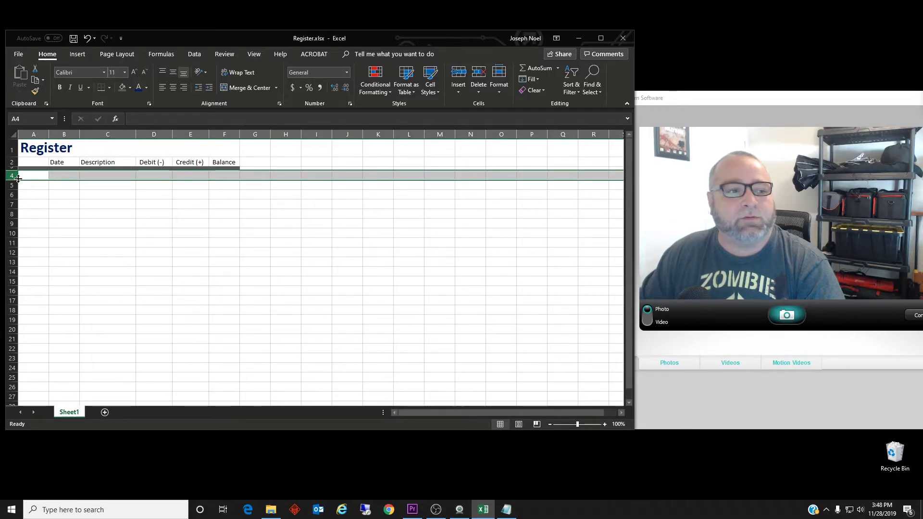
{"action": "left_click", "coordinate": [250, 54]}
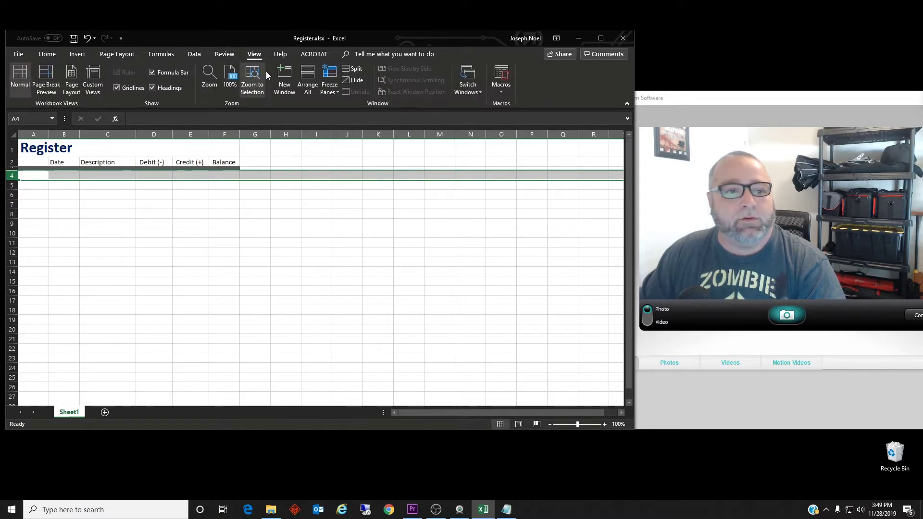
{"action": "left_click", "coordinate": [332, 88]}
{"action": "left_click", "coordinate": [351, 104]}
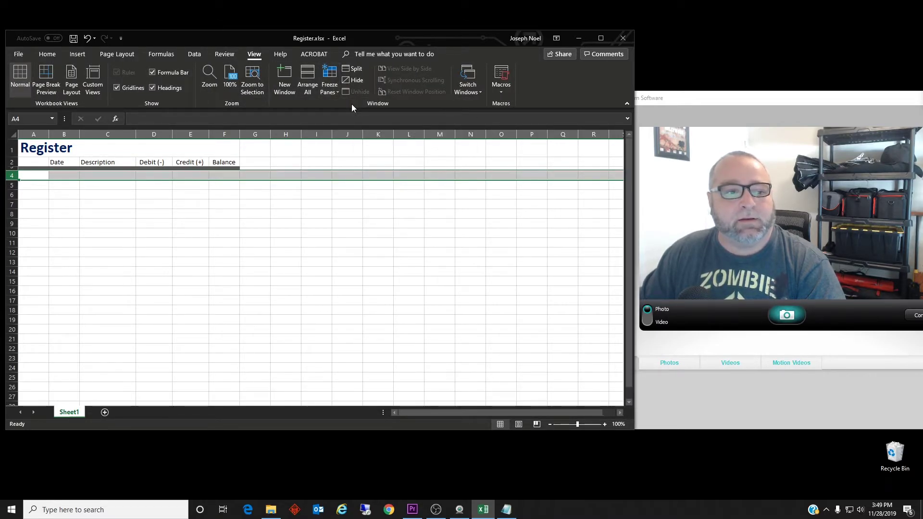
Step: Enter the date 11/28 in B4 for the first register entry
{"action": "left_click", "coordinate": [141, 195]}
{"action": "scroll", "coordinate": [141, 196], "scroll_direction": "down", "scroll_amount": 3}
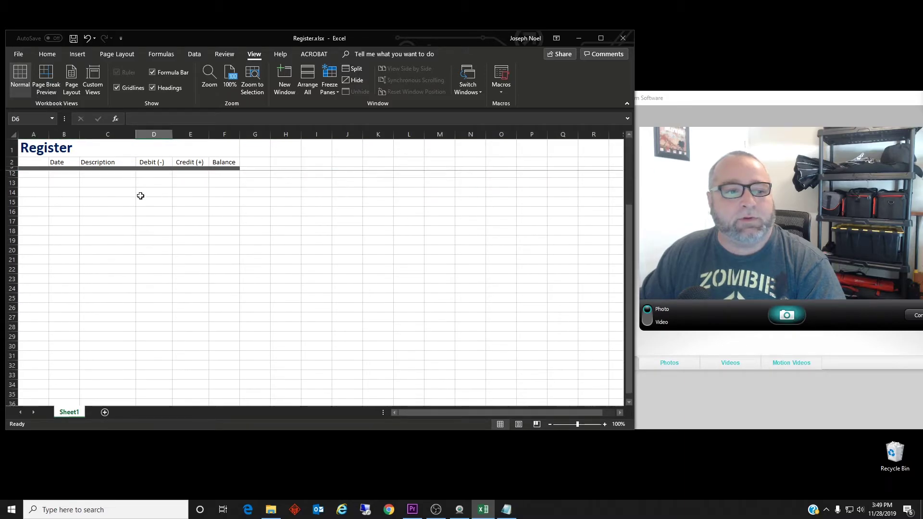
{"action": "scroll", "coordinate": [140, 196], "scroll_direction": "up", "scroll_amount": 3}
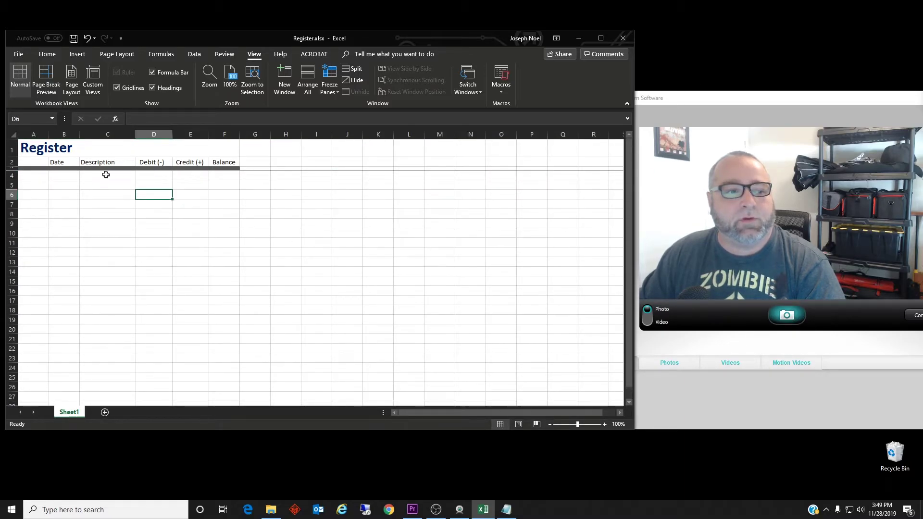
{"action": "left_click", "coordinate": [62, 177]}
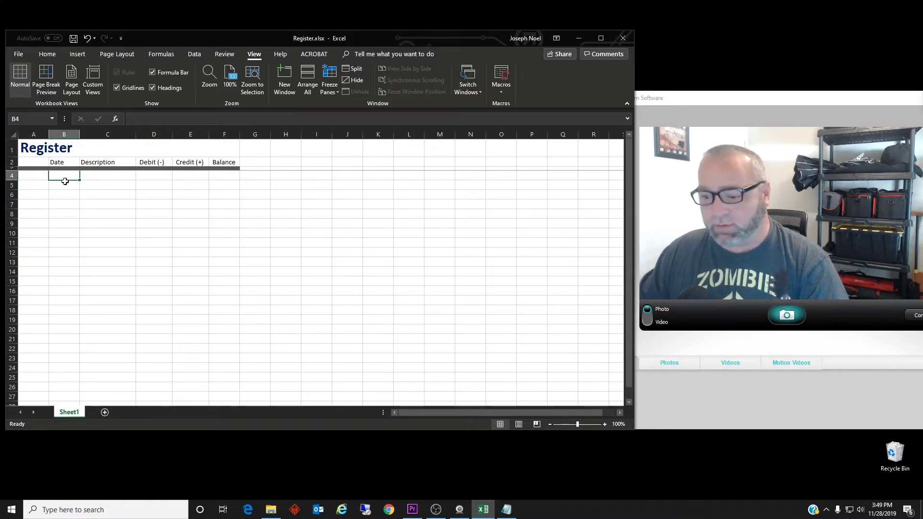
{"action": "type", "text": "11/28"}
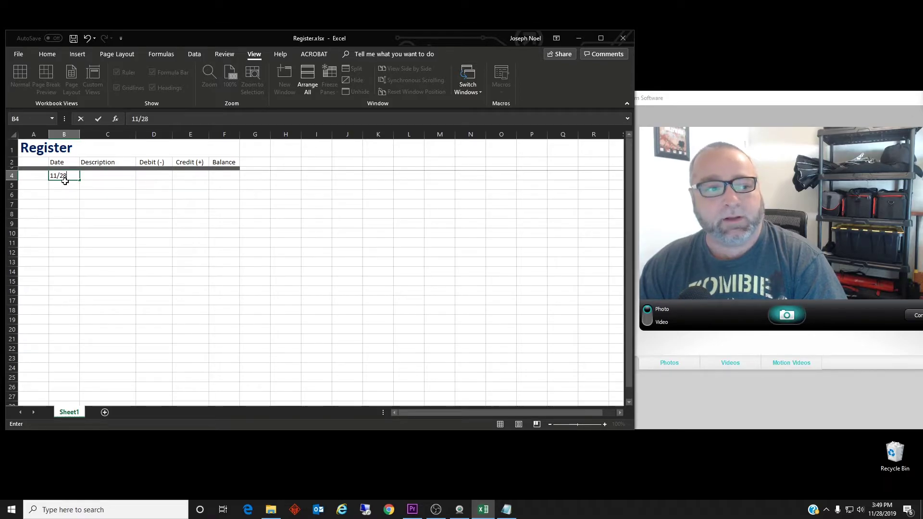
{"action": "key", "text": "Tab"}
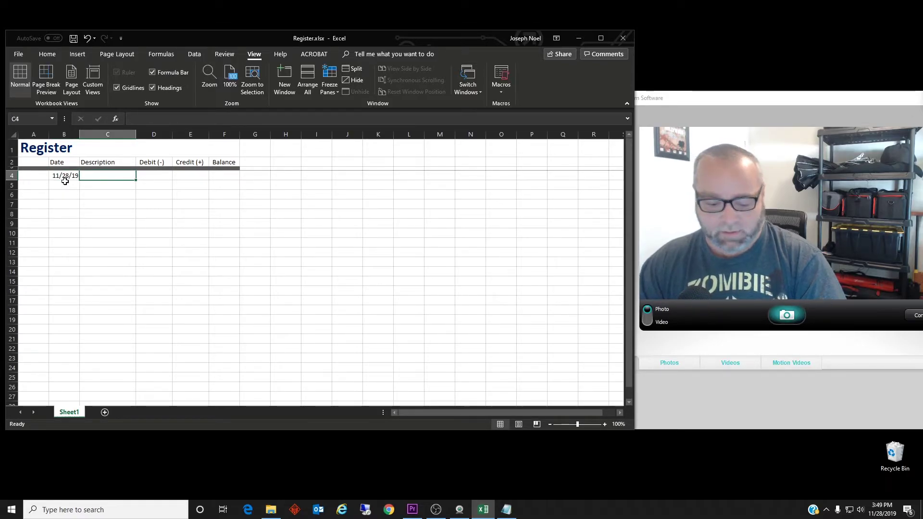
Step: Describe the row 4 entry as "Beginning Balance" and enter a credit of 100 for it
{"action": "type", "text": "Beginnin"}
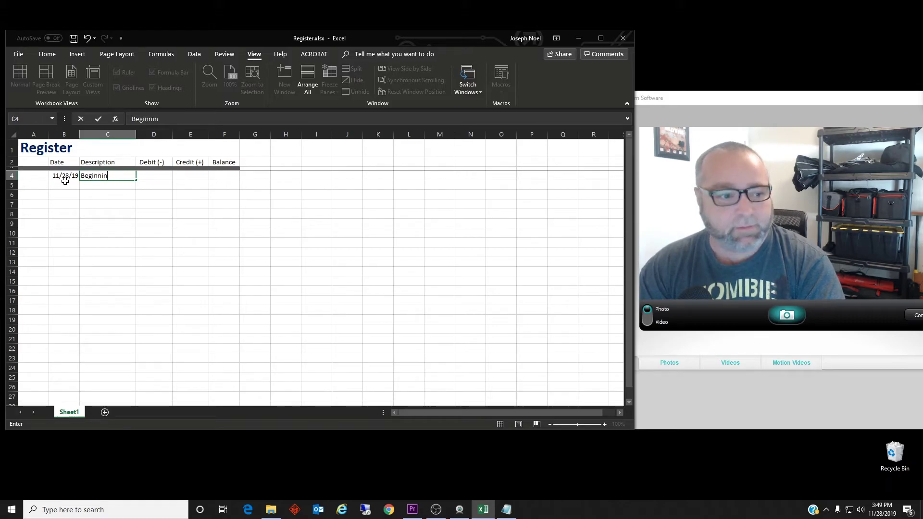
{"action": "key", "text": "BackSpace"}
{"action": "key", "text": "BackSpace"}
{"action": "key", "text": "BackSpace"}
{"action": "type", "text": "ing"}
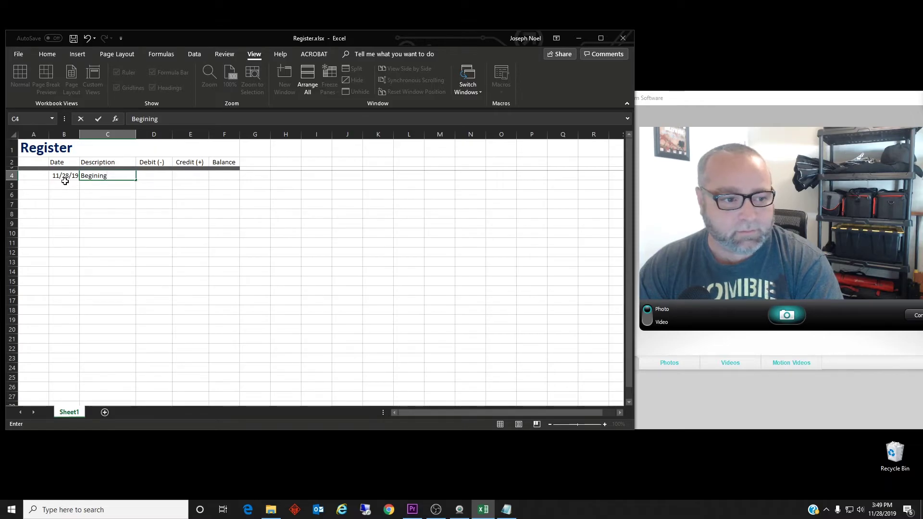
{"action": "type", "text": " Balance"}
{"action": "key", "text": "Tab"}
{"action": "key", "text": "Tab"}
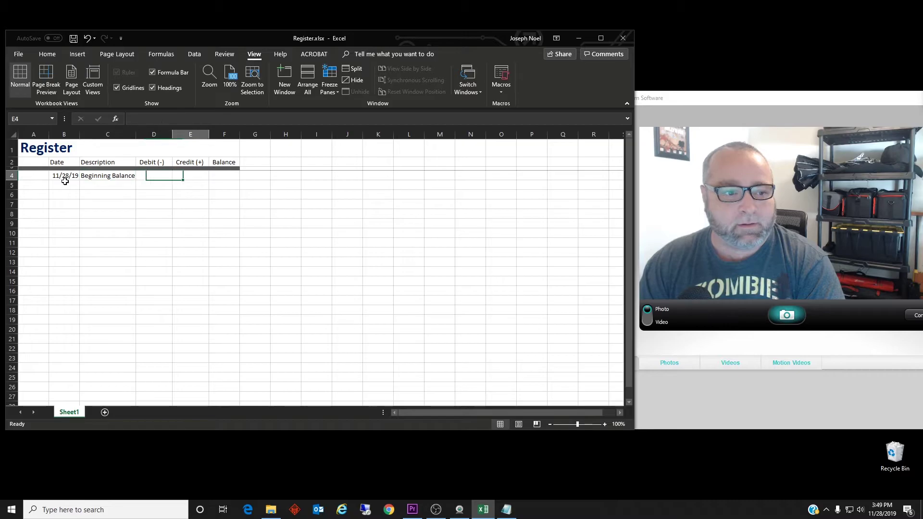
{"action": "type", "text": "100"}
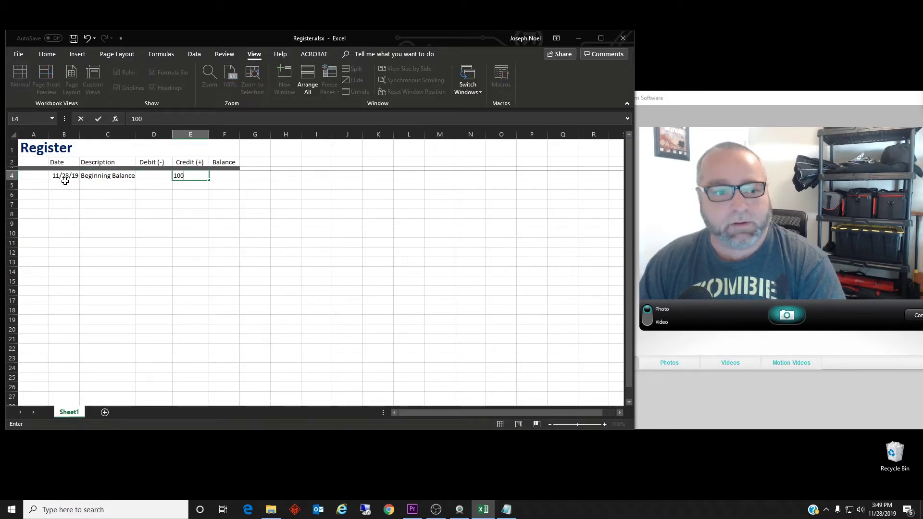
{"action": "key", "text": "Return"}
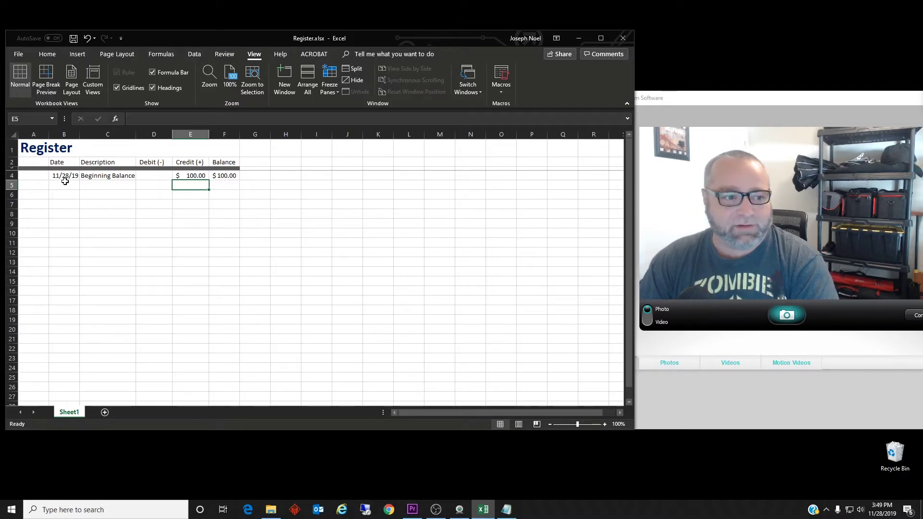
Step: Fill the running balance formula from F4 down through F200 and check the copied formula in the rows below
{"action": "left_click", "coordinate": [65, 183]}
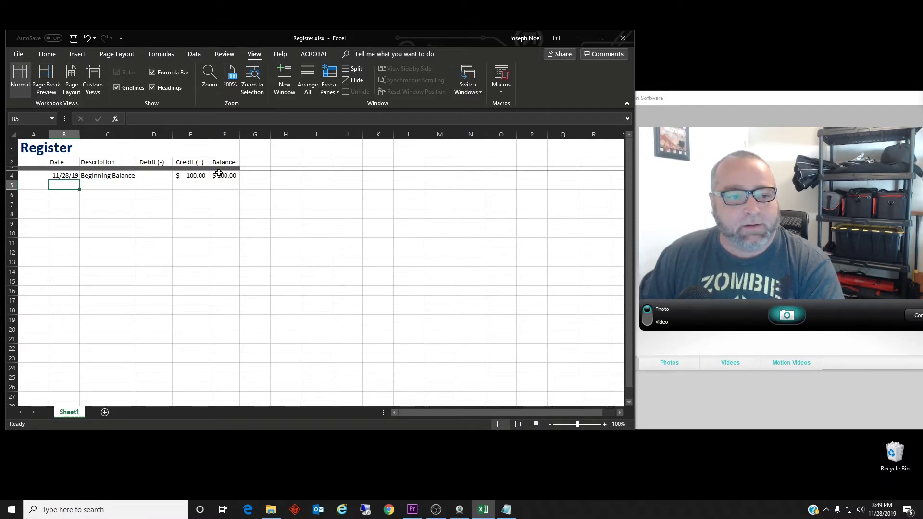
{"action": "left_click", "coordinate": [221, 186]}
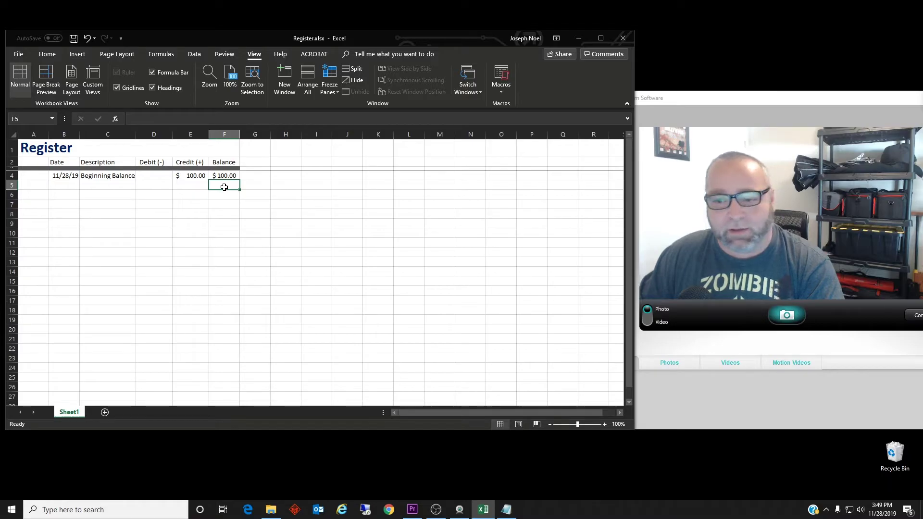
{"action": "left_click", "coordinate": [234, 175]}
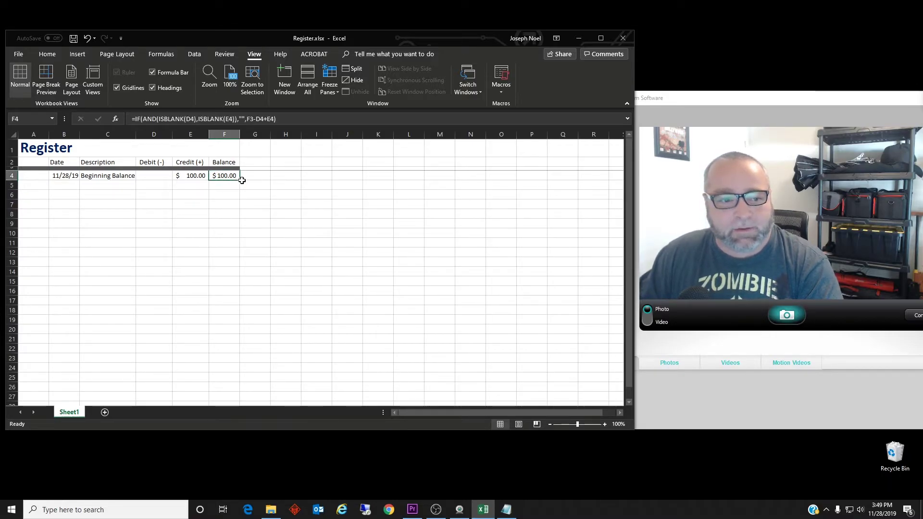
{"action": "left_click_drag", "start_coordinate": [240, 181], "coordinate": [240, 180]}
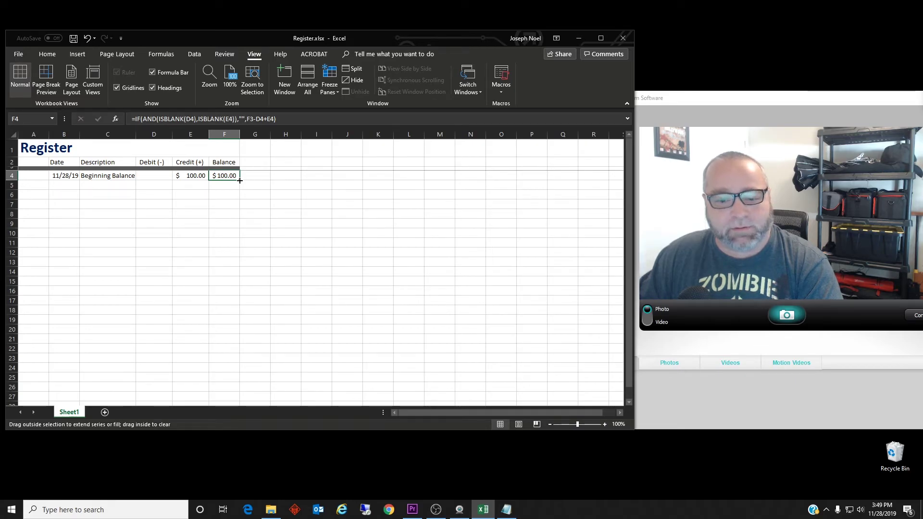
{"action": "left_click_drag", "start_coordinate": [240, 180], "coordinate": [227, 322]}
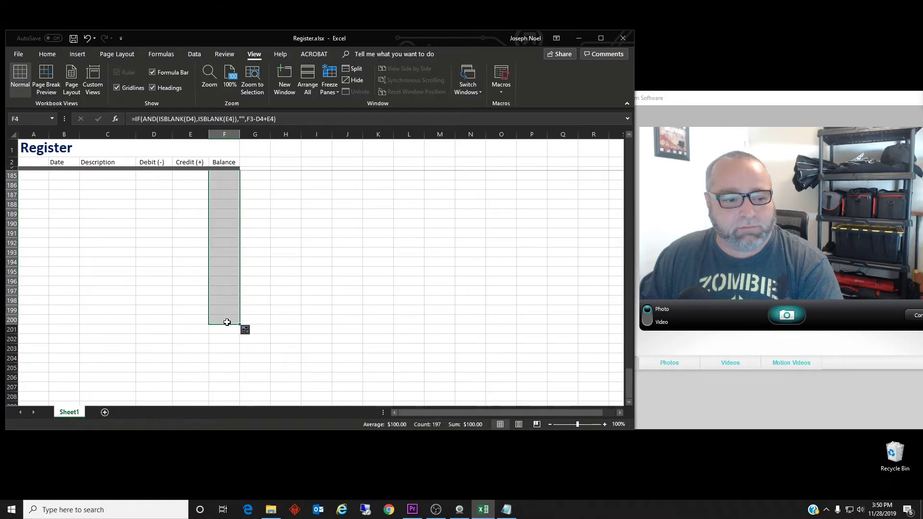
{"action": "scroll", "coordinate": [226, 322], "scroll_direction": "up", "scroll_amount": 20}
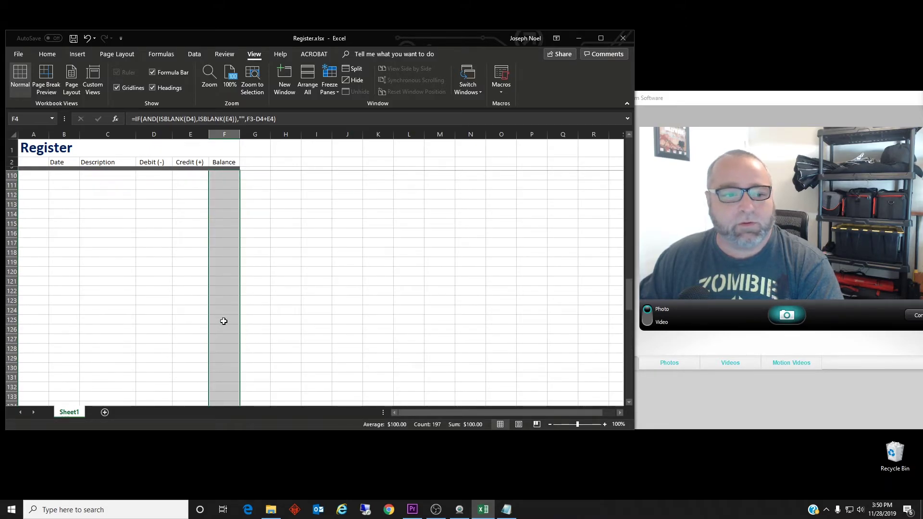
{"action": "scroll", "coordinate": [223, 321], "scroll_direction": "up", "scroll_amount": 20}
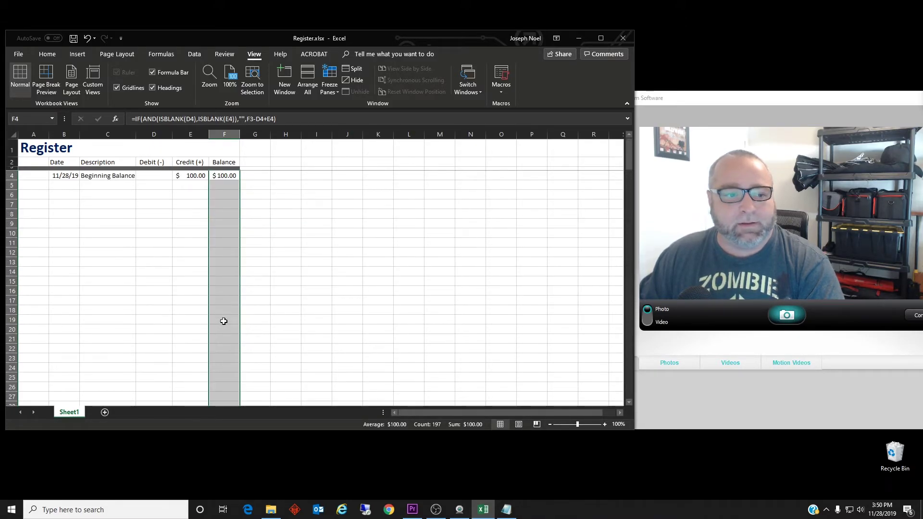
{"action": "left_click", "coordinate": [220, 185]}
{"action": "left_click", "coordinate": [227, 193]}
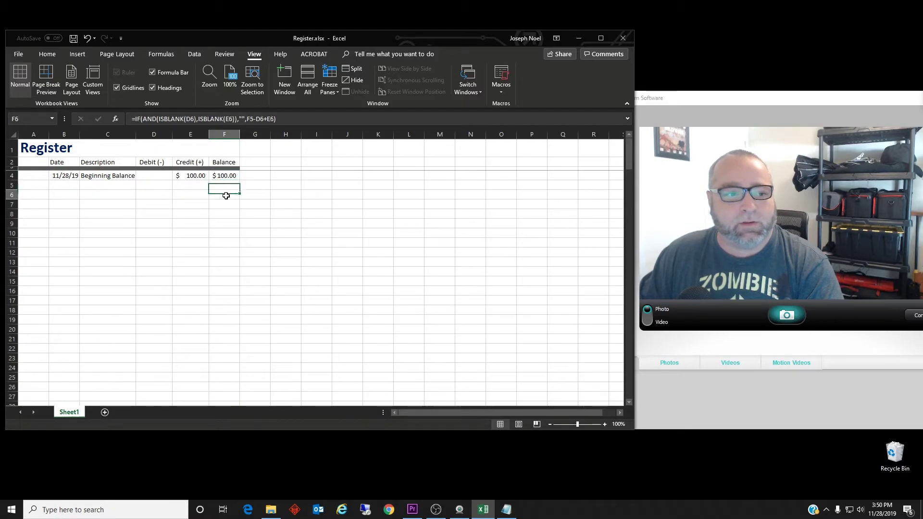
Step: Add a row 5 entry dated 12/7 with the description "Deposit" and a credit of 200
{"action": "left_click", "coordinate": [191, 186]}
{"action": "left_click", "coordinate": [68, 187]}
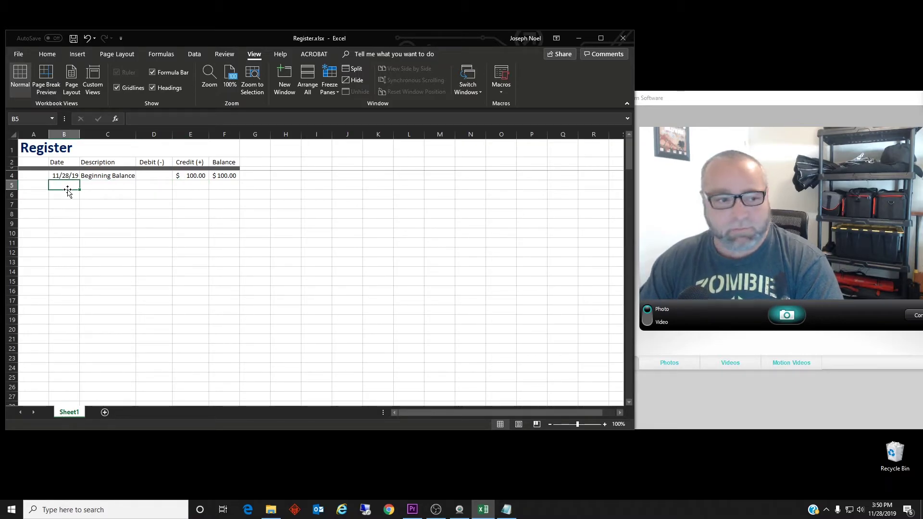
{"action": "type", "text": "12"}
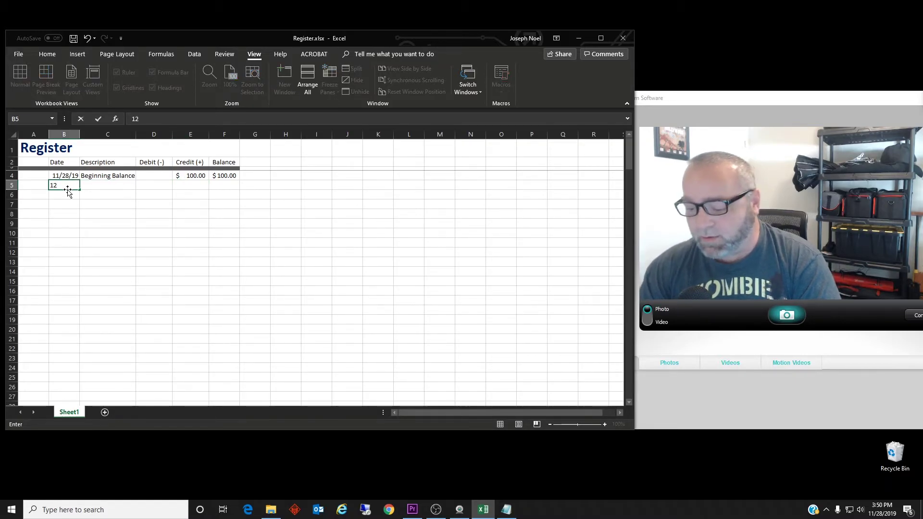
{"action": "type", "text": "/7"}
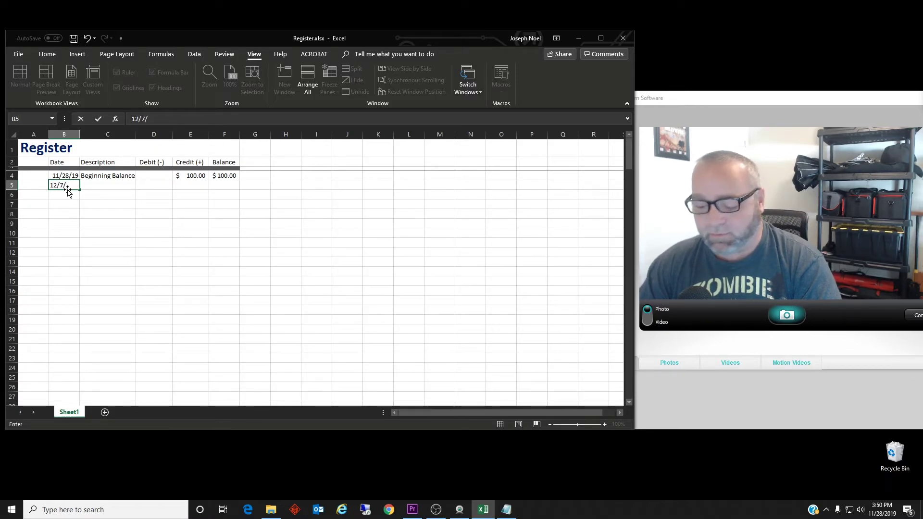
{"action": "key", "text": "Tab"}
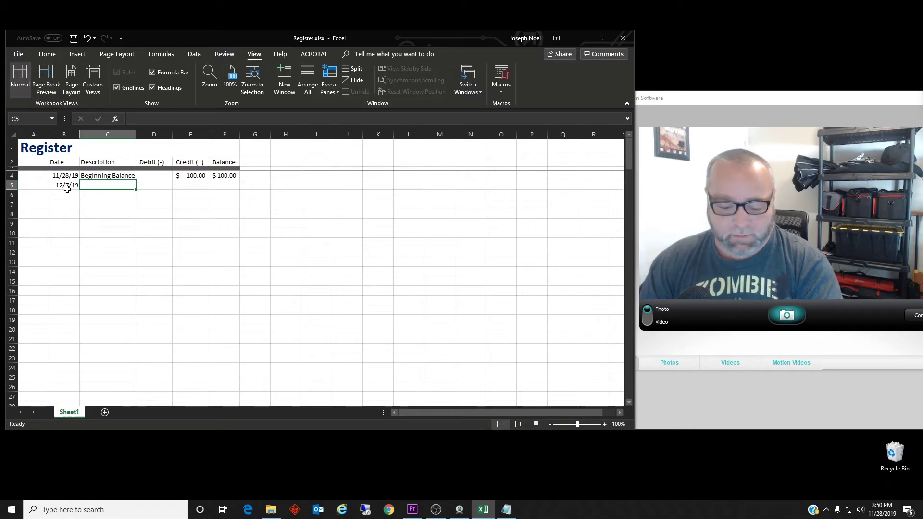
{"action": "type", "text": "Deposit"}
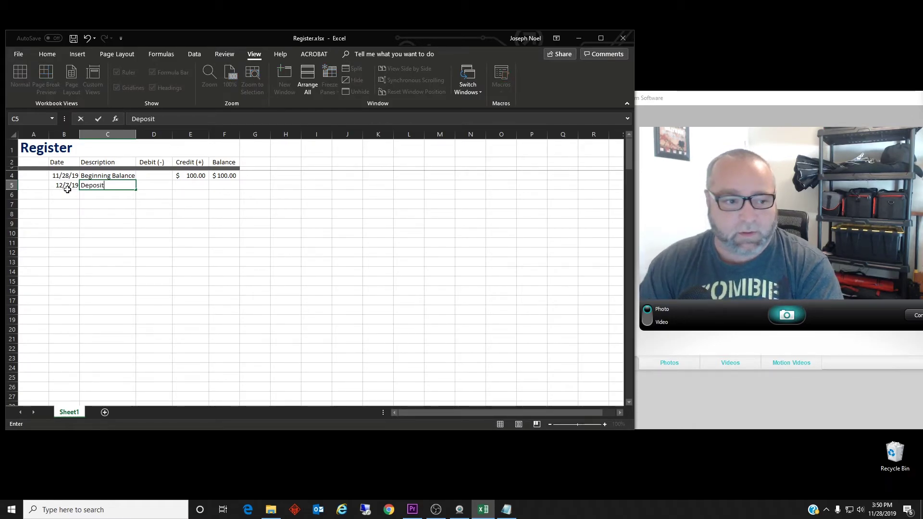
{"action": "key", "text": "Tab"}
{"action": "key", "text": "Tab"}
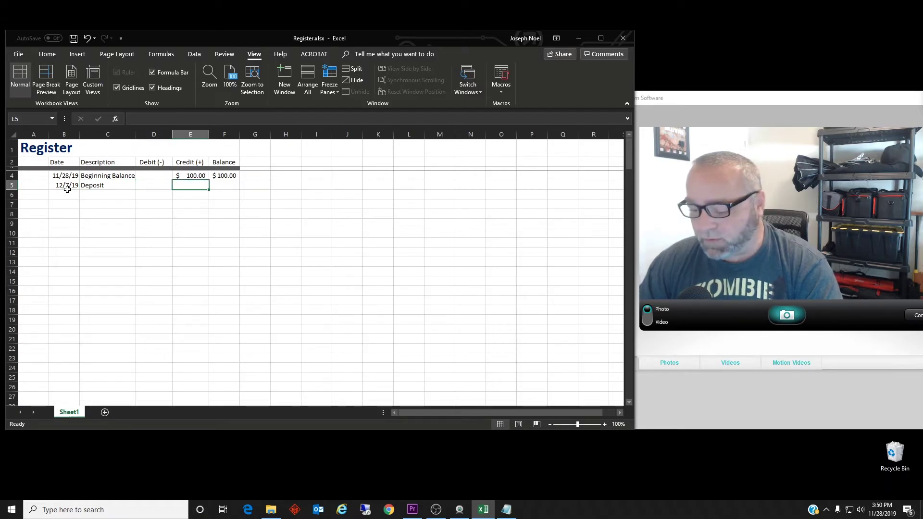
{"action": "type", "text": "200"}
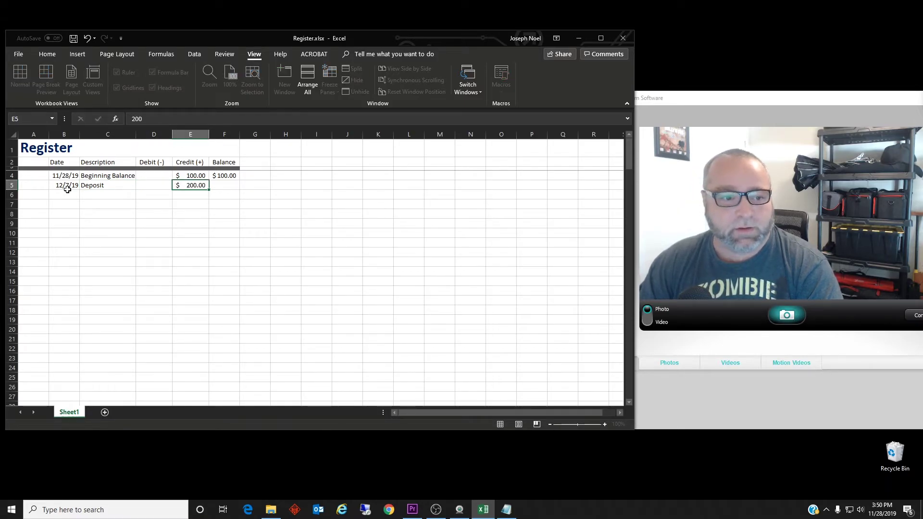
{"action": "key", "text": "Return"}
Step: Enter the date 12/14 and description "Transfer to Checking" in row 6, and widen column C to fit the text
{"action": "key", "text": "Left"}
{"action": "key", "text": "Left"}
{"action": "key", "text": "Left"}
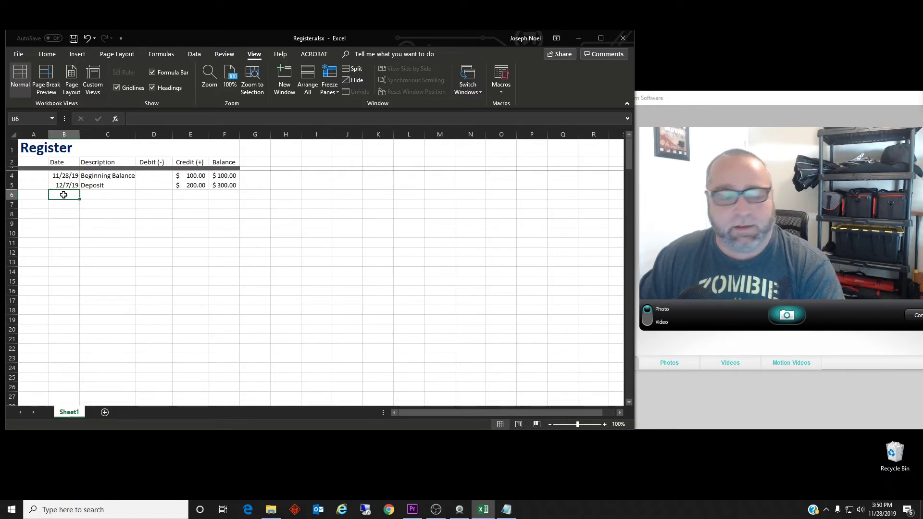
{"action": "type", "text": "12/14"}
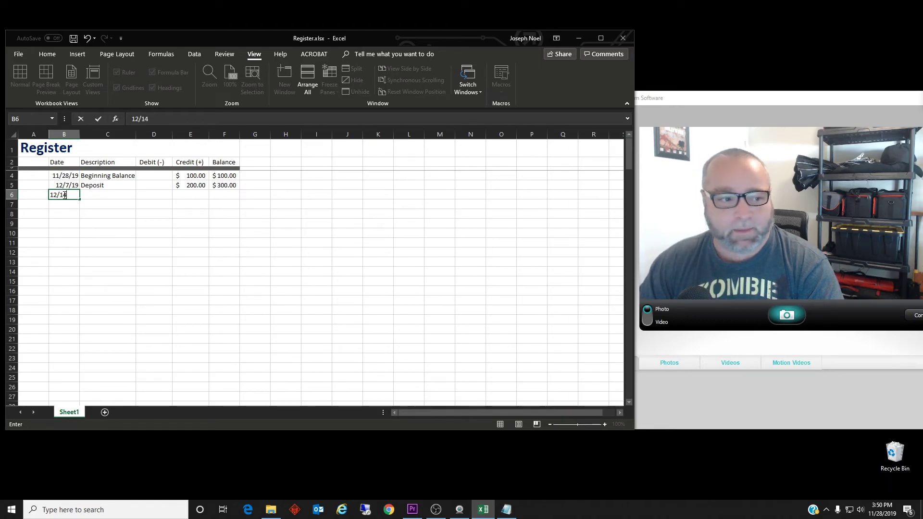
{"action": "key", "text": "Tab"}
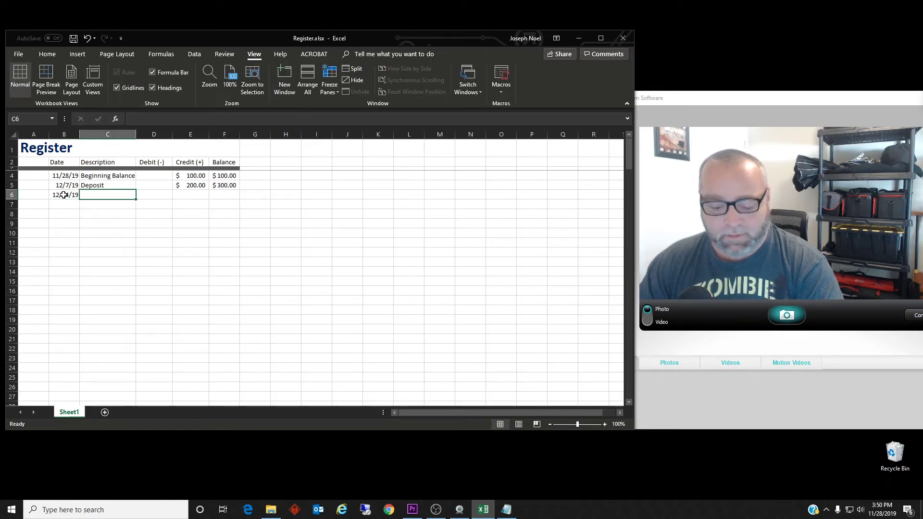
{"action": "type", "text": "Trans"}
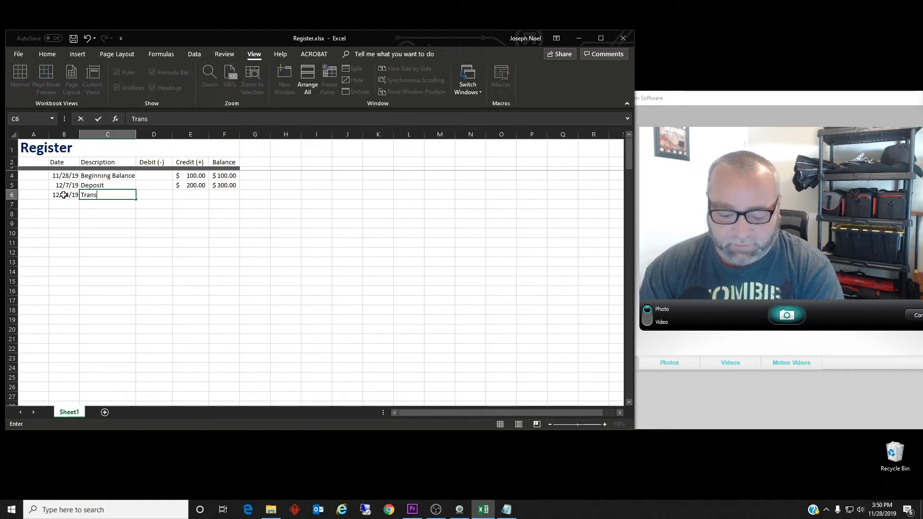
{"action": "type", "text": "fer to C"}
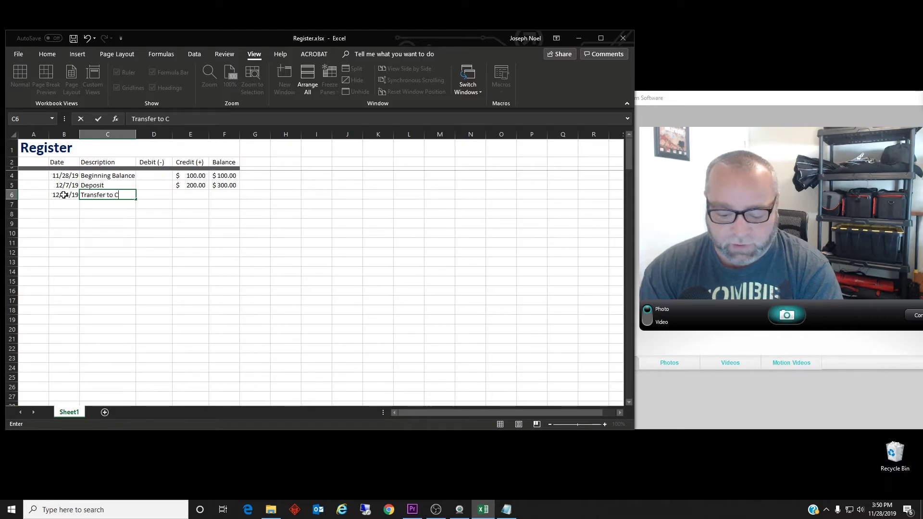
{"action": "type", "text": "hecking"}
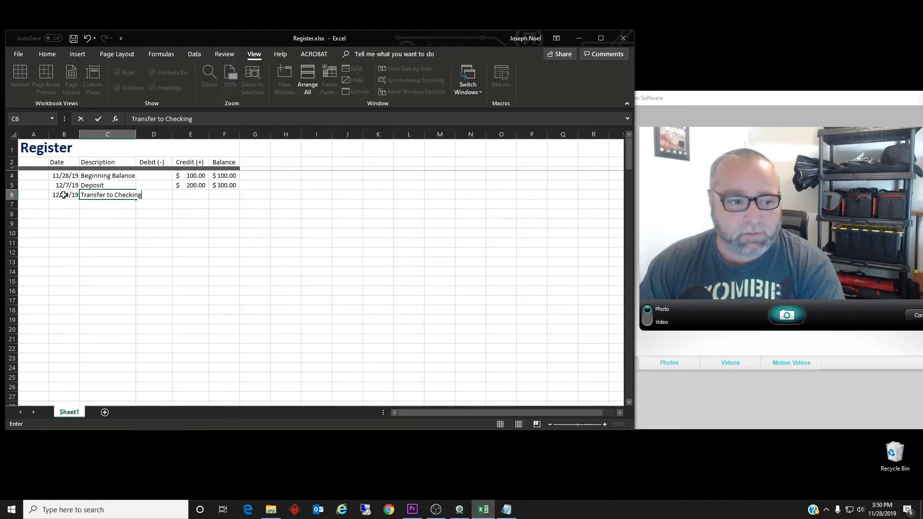
{"action": "key", "text": "Tab"}
{"action": "left_click_drag", "start_coordinate": [136, 135], "coordinate": [154, 135]}
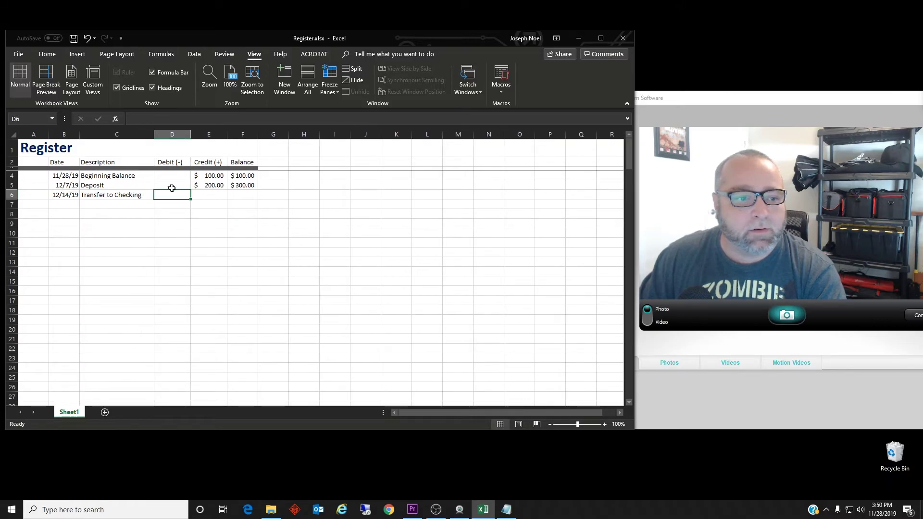
Step: Enter a debit of 50 for the Transfer to Checking entry in row 6
{"action": "type", "text": "50"}
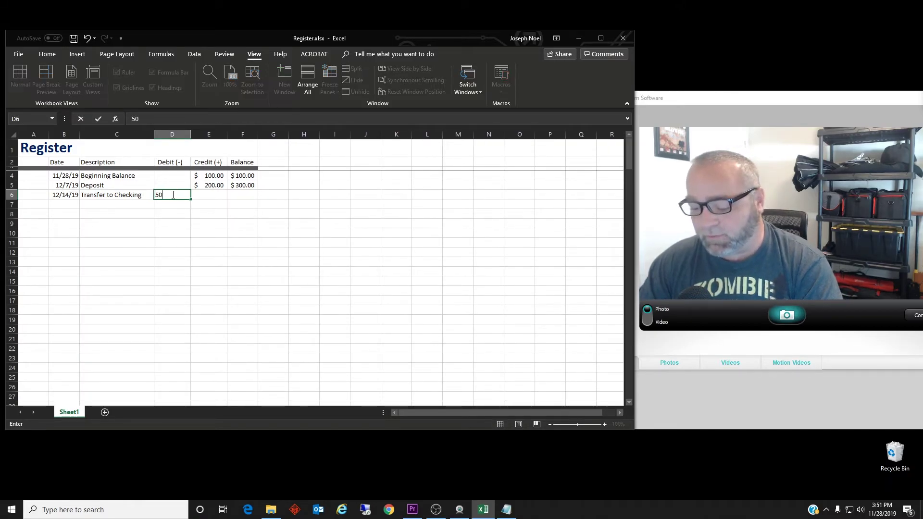
{"action": "key", "text": "Return"}
{"action": "key", "text": "Left"}
{"action": "key", "text": "Left"}
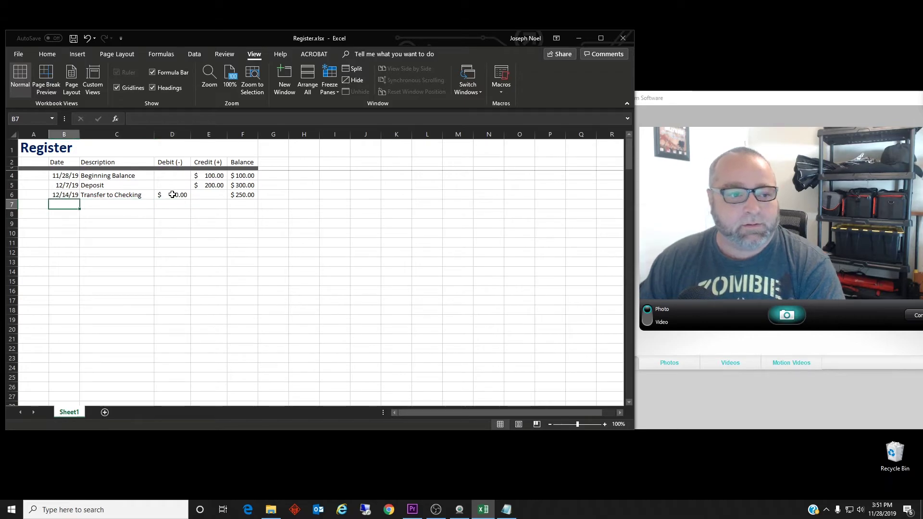
Step: Set the font color of the whole Debit (-) column to the standard red
{"action": "left_click", "coordinate": [173, 134]}
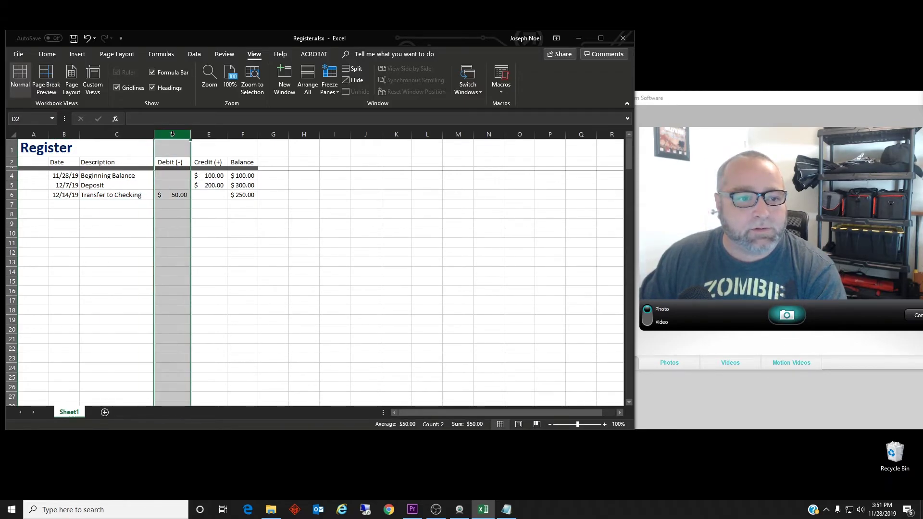
{"action": "left_click", "coordinate": [52, 55]}
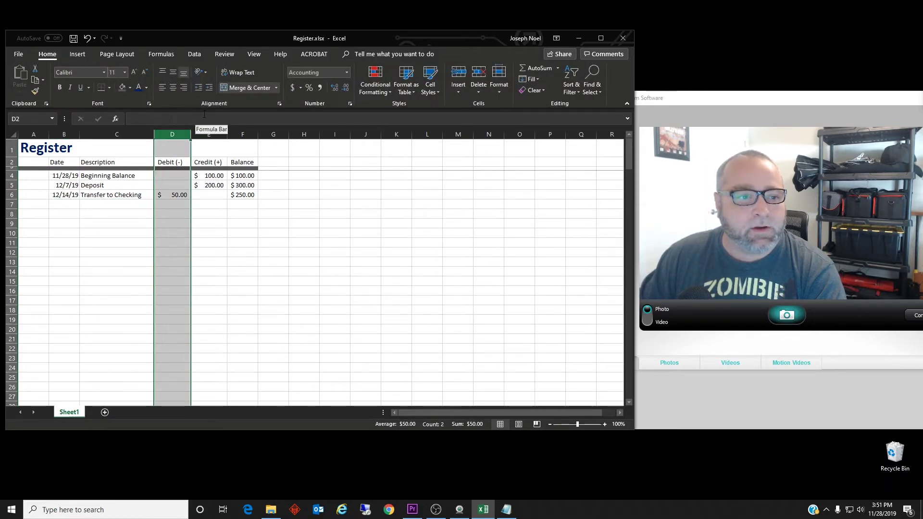
{"action": "left_click", "coordinate": [147, 87]}
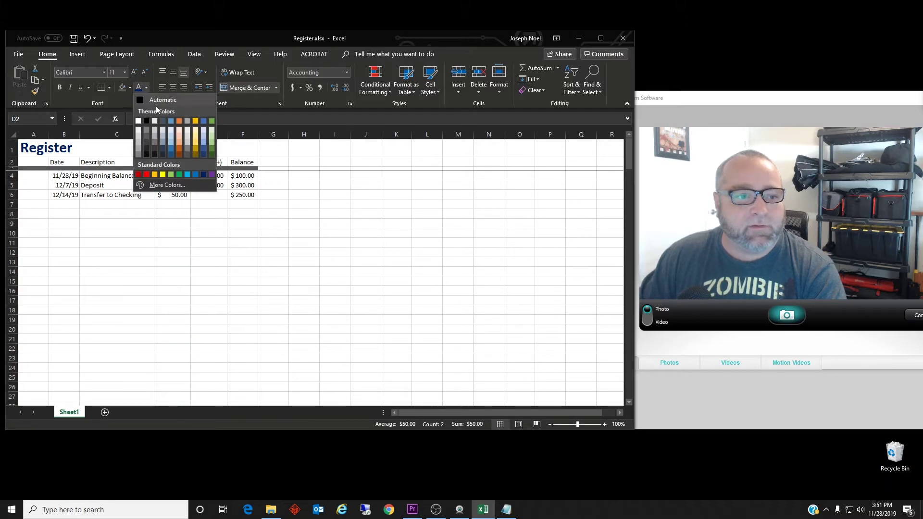
{"action": "left_click", "coordinate": [147, 176]}
{"action": "left_click", "coordinate": [270, 251]}
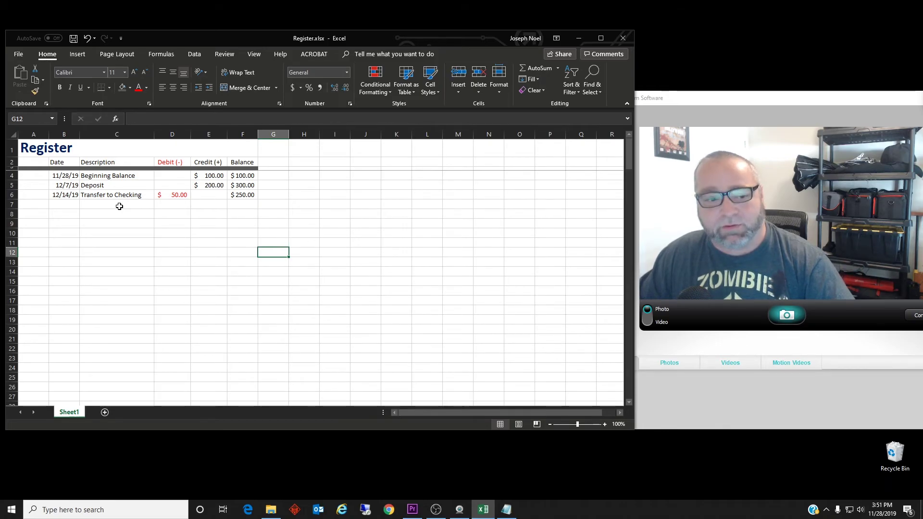
Step: Insert a new column before the Date column and give it the header "Check" in row 2
{"action": "right_click", "coordinate": [65, 134]}
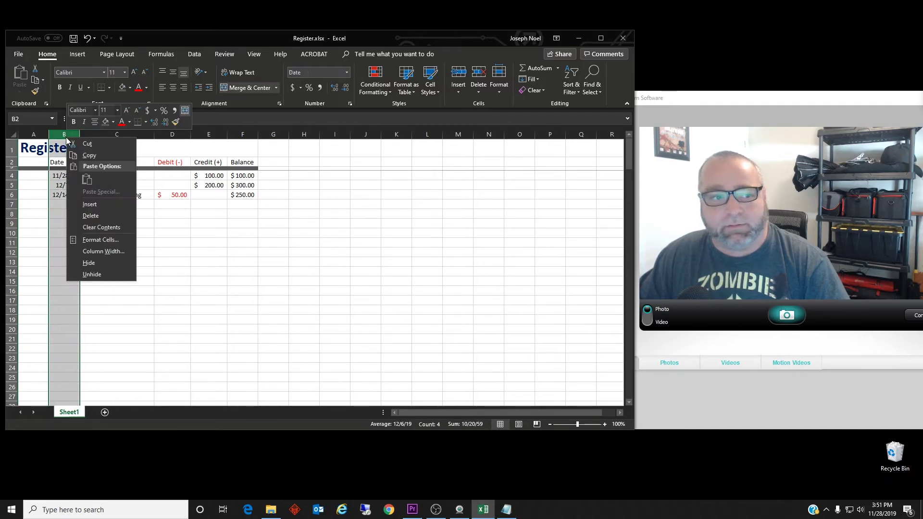
{"action": "left_click", "coordinate": [89, 205]}
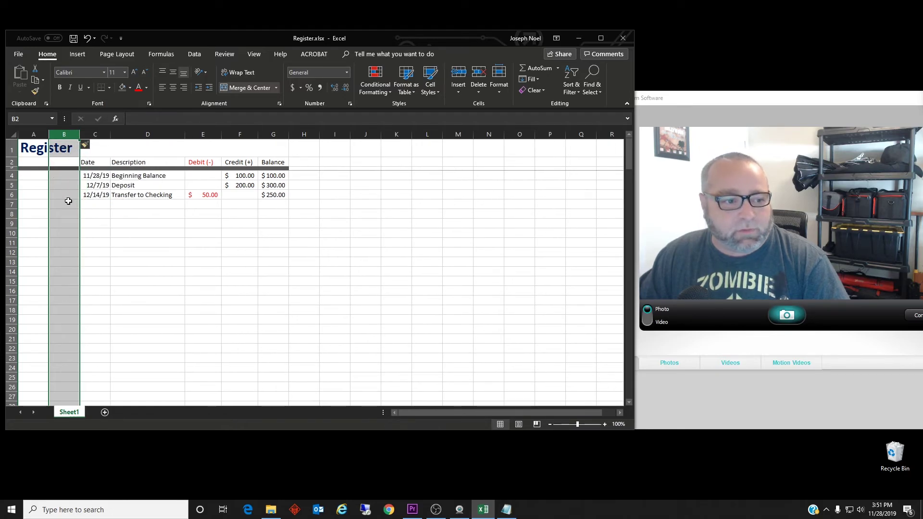
{"action": "left_click", "coordinate": [64, 165]}
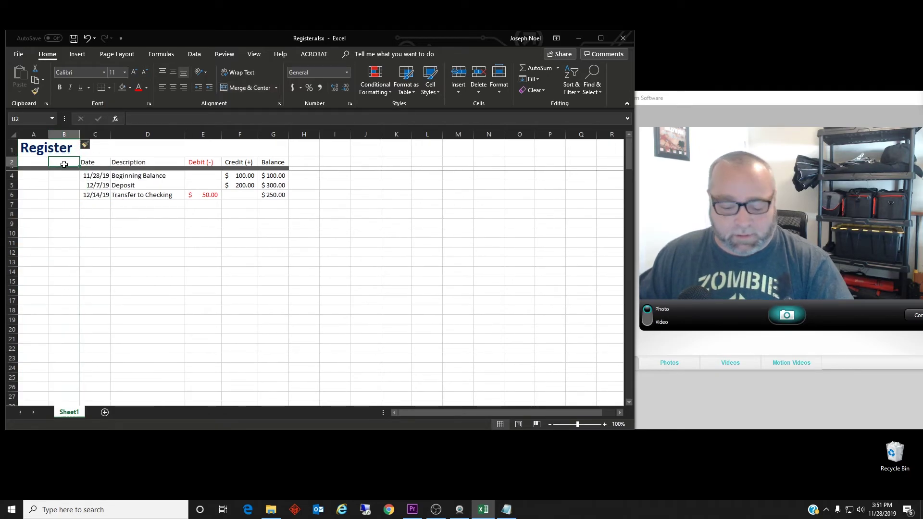
{"action": "type", "text": "Check"}
{"action": "key", "text": "Return"}
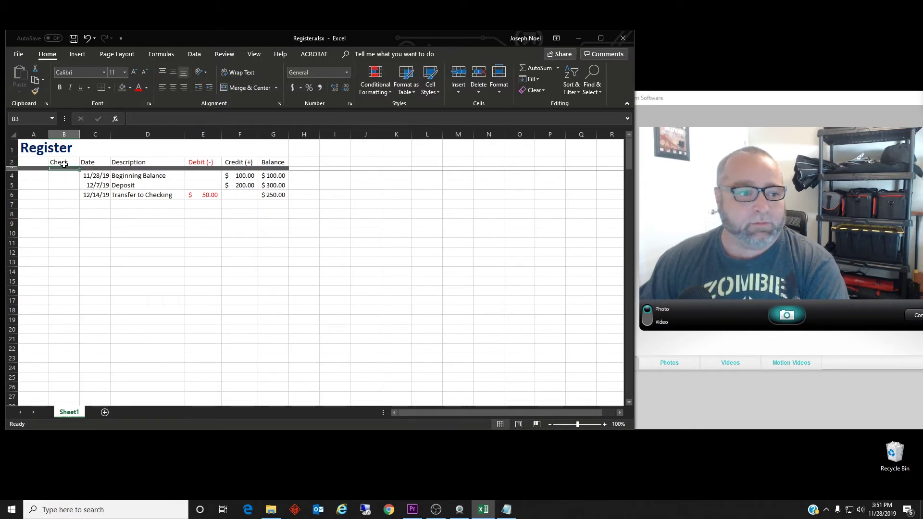
{"action": "key", "text": "Down"}
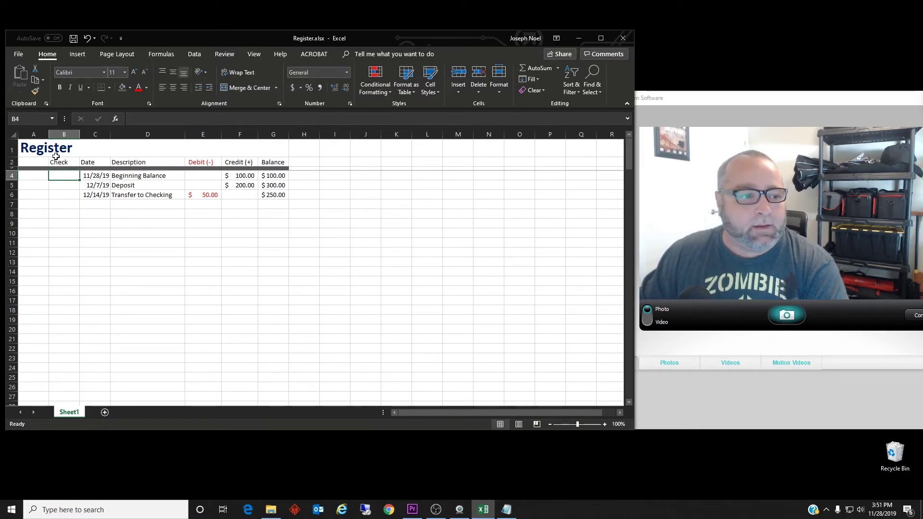
Step: Mark the three entries in rows 4 to 6 with an "X" in column A
{"action": "left_click", "coordinate": [44, 177]}
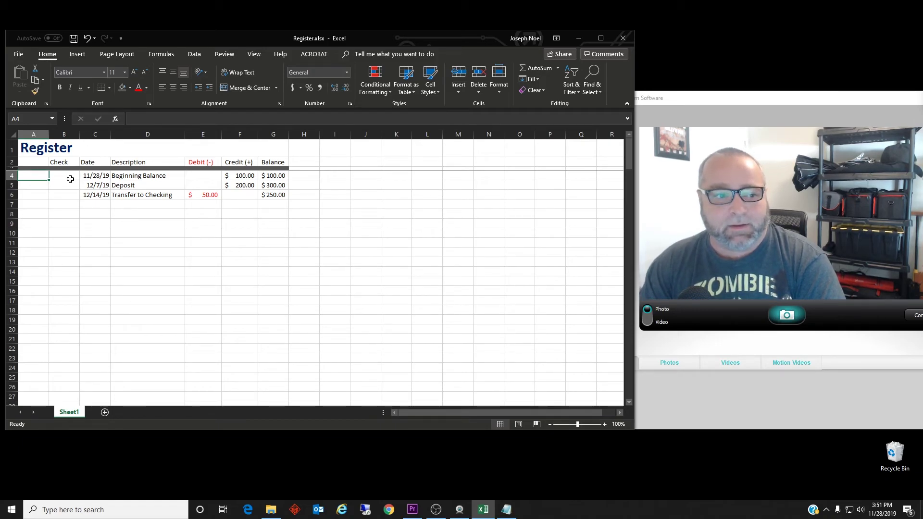
{"action": "type", "text": "X"}
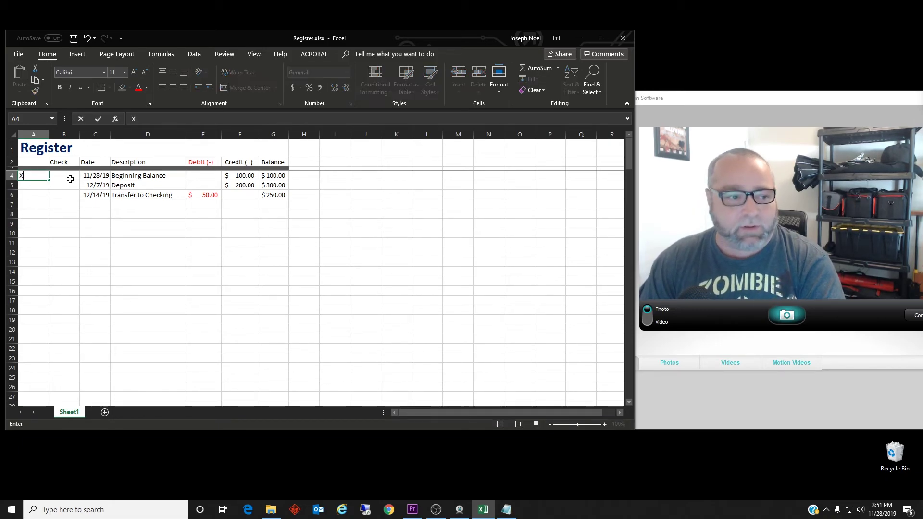
{"action": "key", "text": "Return"}
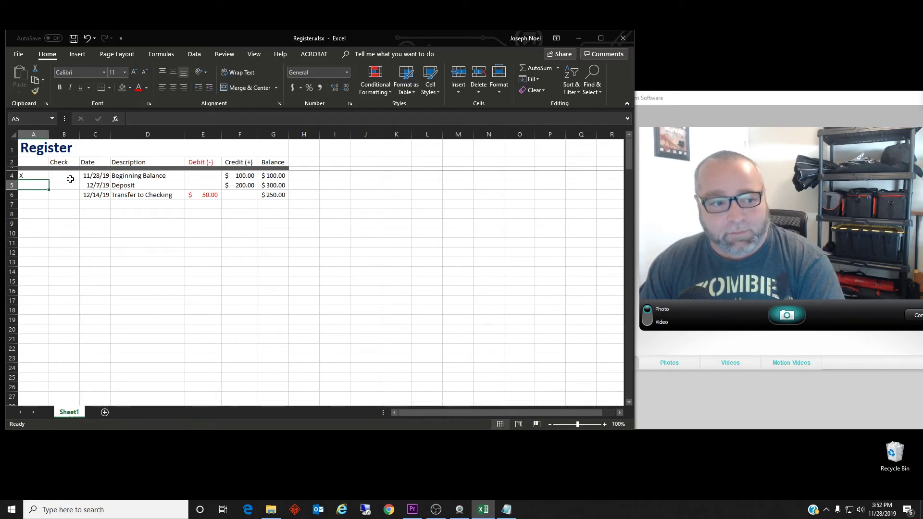
{"action": "type", "text": "X"}
{"action": "key", "text": "Return"}
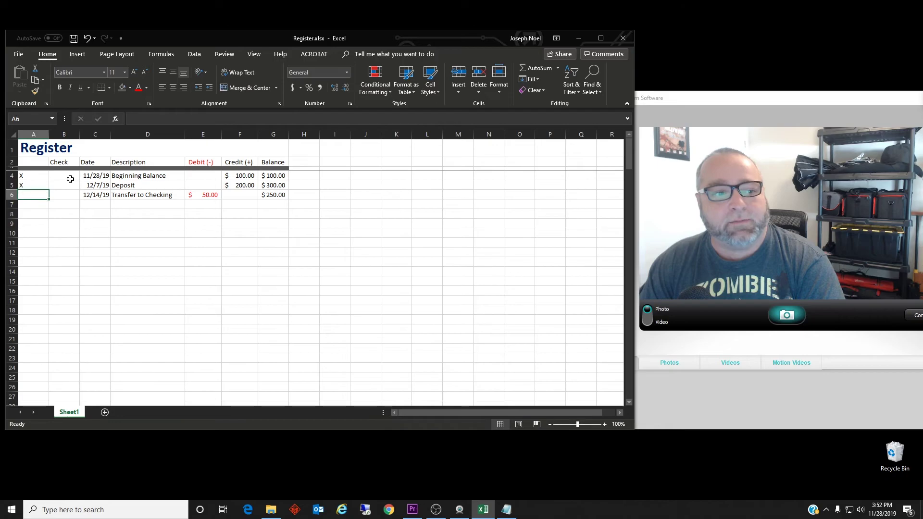
{"action": "type", "text": "X"}
{"action": "key", "text": "Return"}
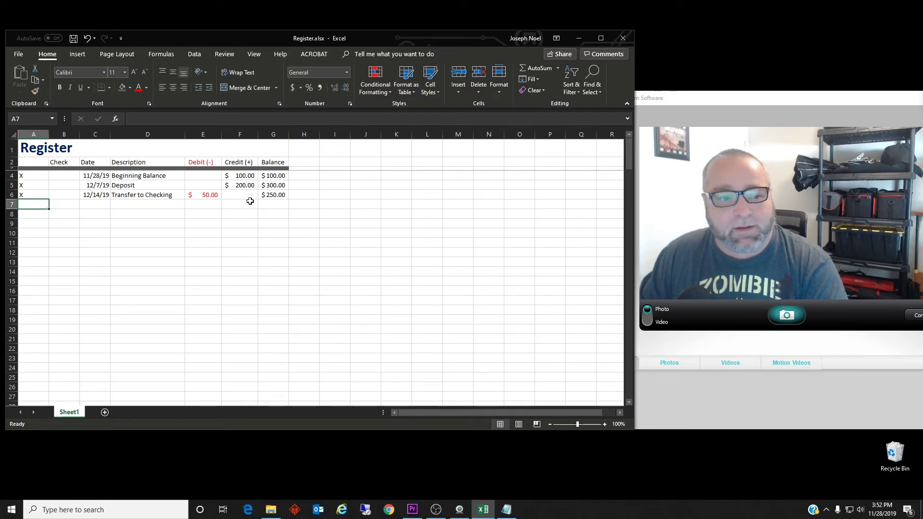
Step: Enter the note "Balanced" in H6, beside the balance of the Transfer to Checking entry
{"action": "left_click", "coordinate": [276, 195]}
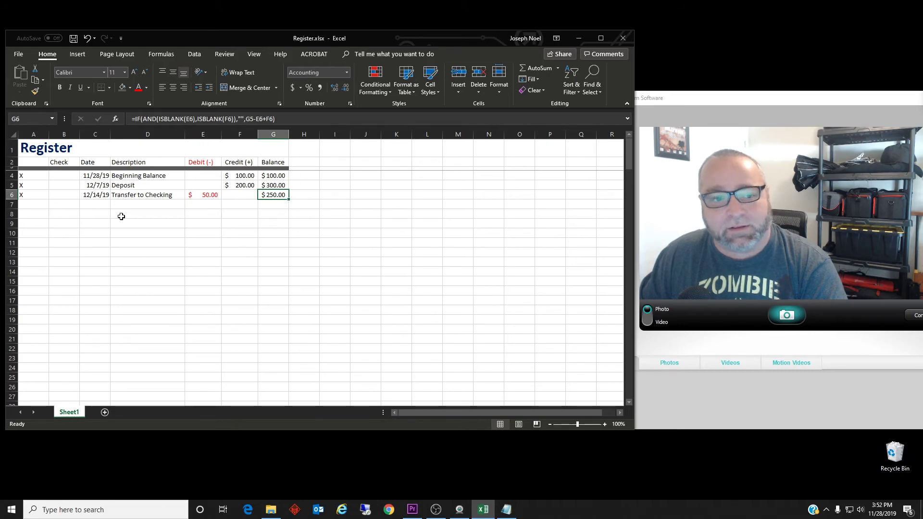
{"action": "left_click", "coordinate": [306, 194]}
{"action": "type", "text": "Balanm"}
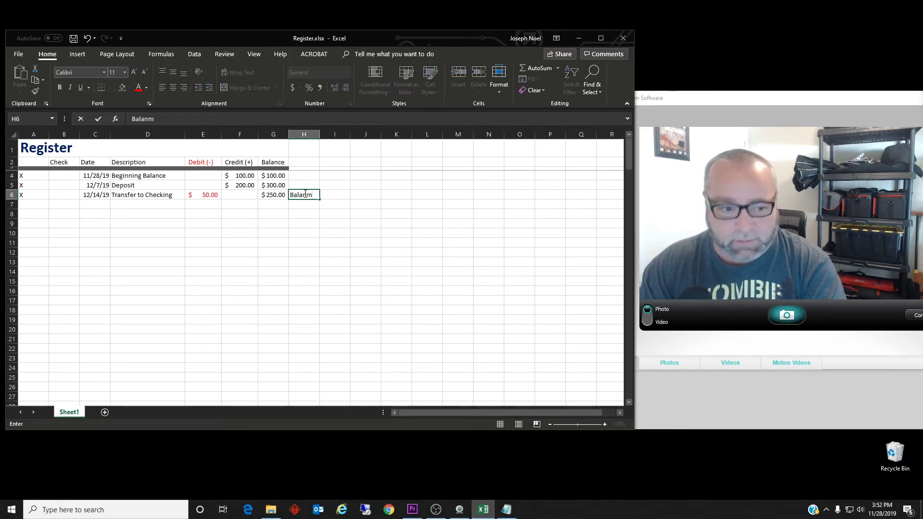
{"action": "key", "text": "BackSpace"}
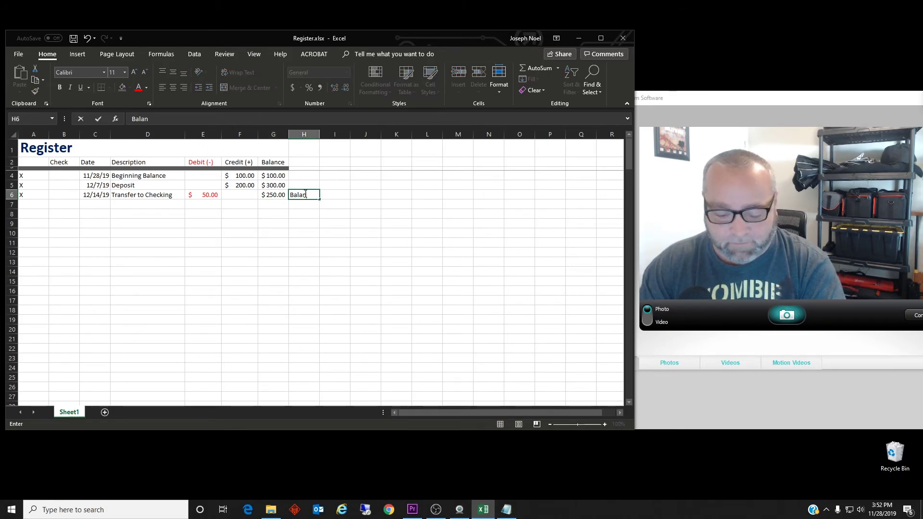
{"action": "type", "text": "ce"}
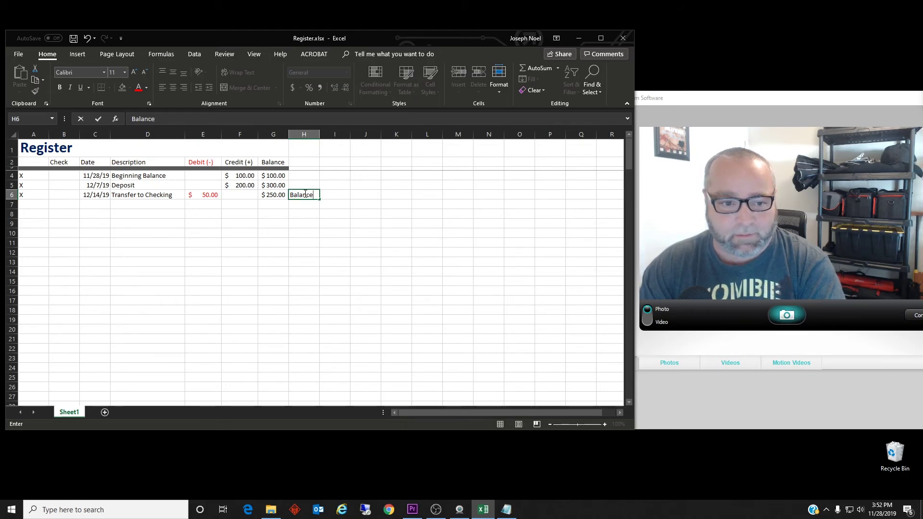
{"action": "type", "text": "d"}
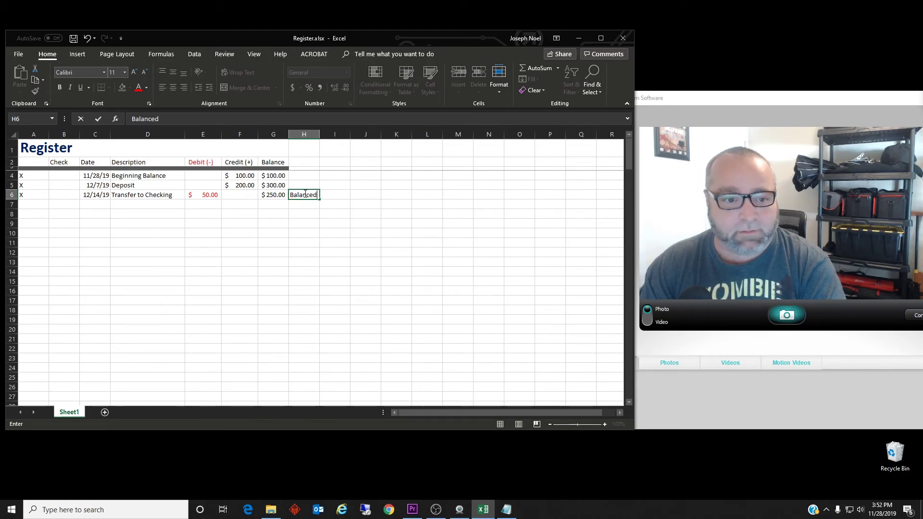
{"action": "key", "text": "Return"}
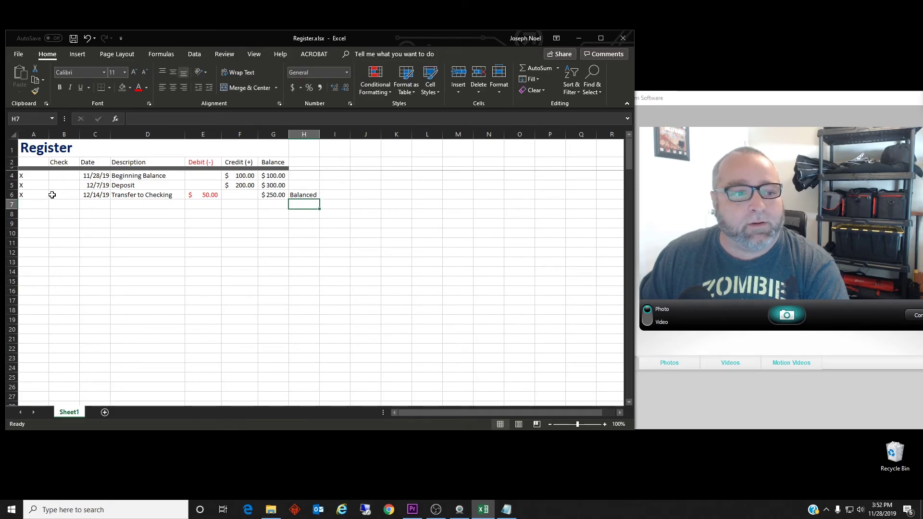